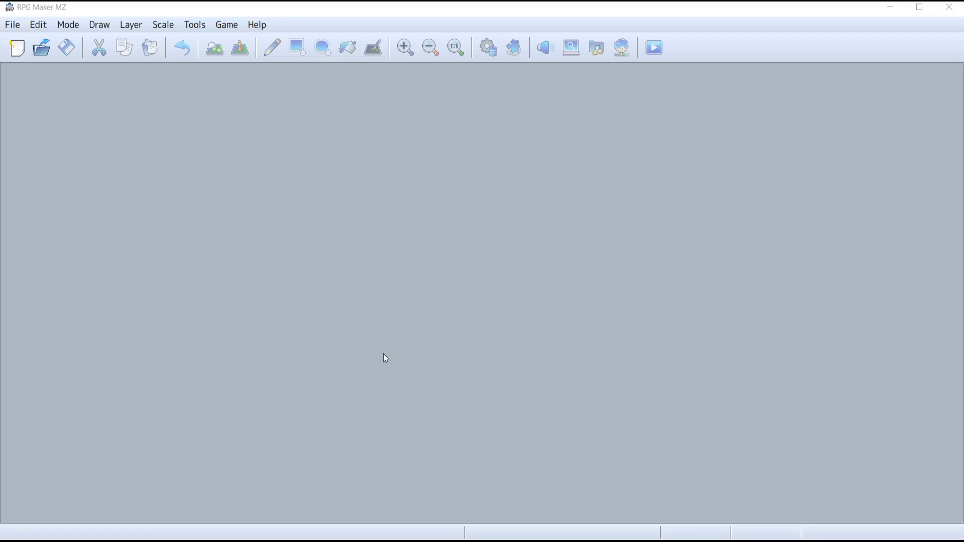
# Set the editor theme to Dark in Tools > Options, apply it and confirm
pyautogui.click(194, 25)
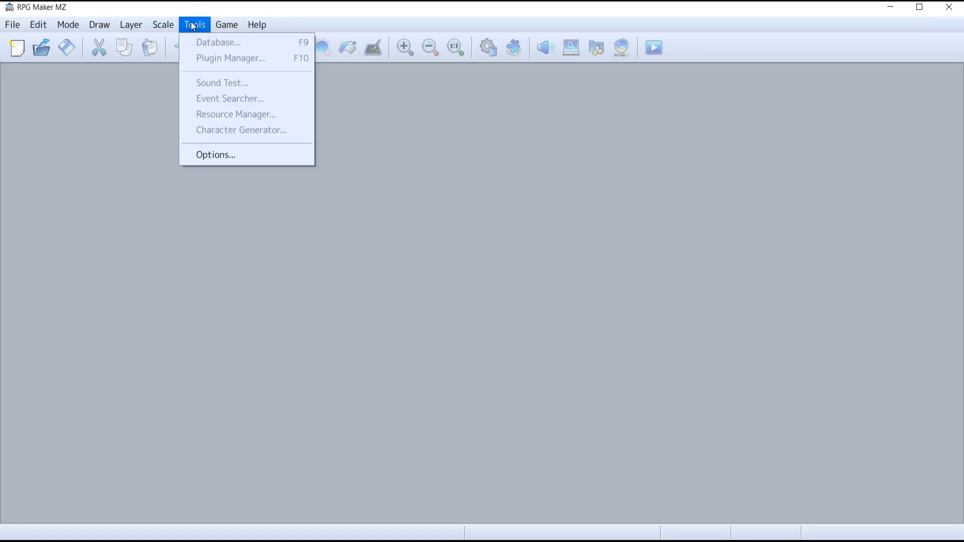
pyautogui.click(246, 157)
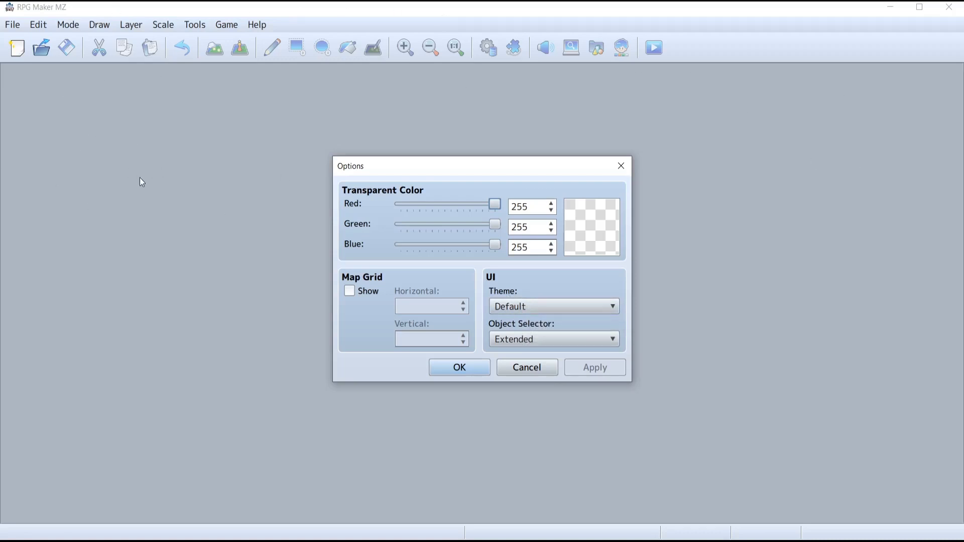
pyautogui.click(590, 306)
pyautogui.click(557, 341)
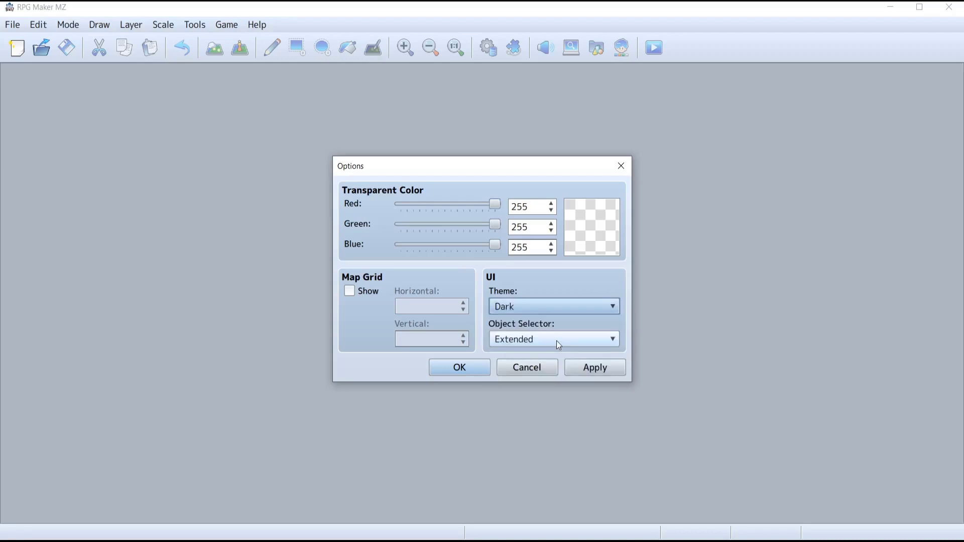
pyautogui.click(593, 373)
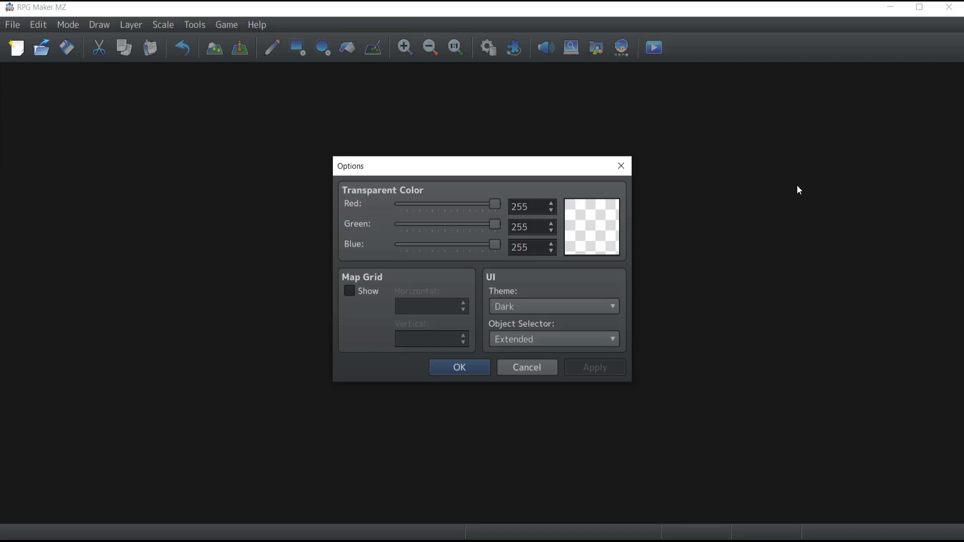
pyautogui.click(612, 311)
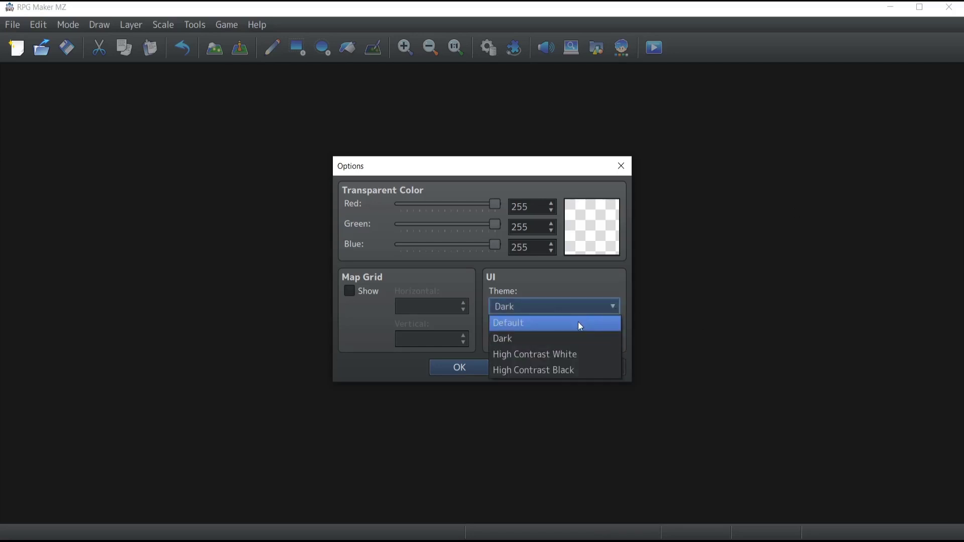
pyautogui.click(579, 322)
pyautogui.click(598, 368)
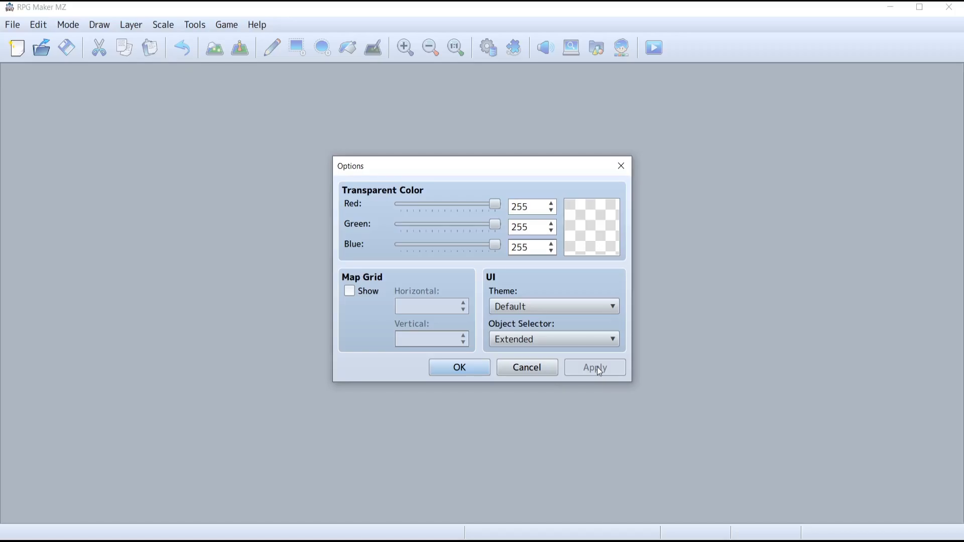
pyautogui.click(587, 305)
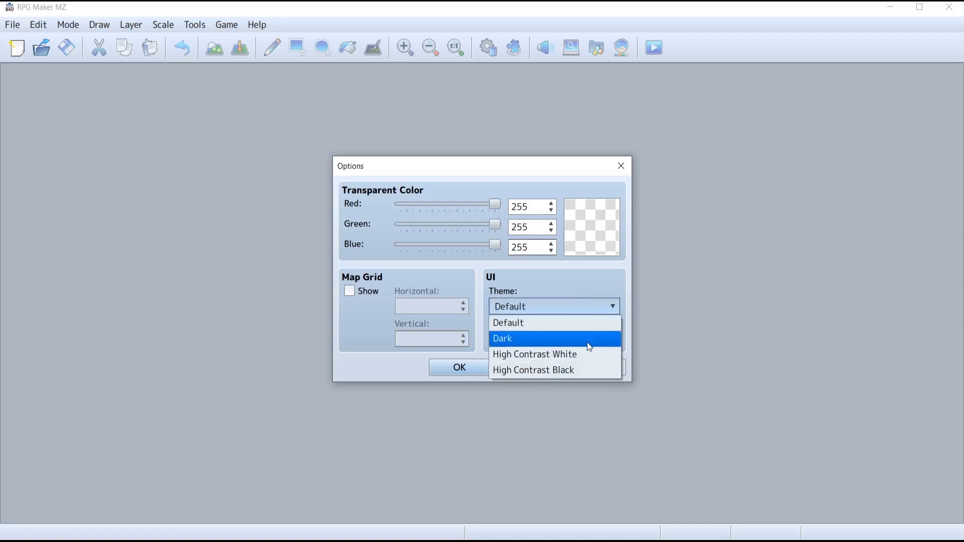
pyautogui.click(588, 346)
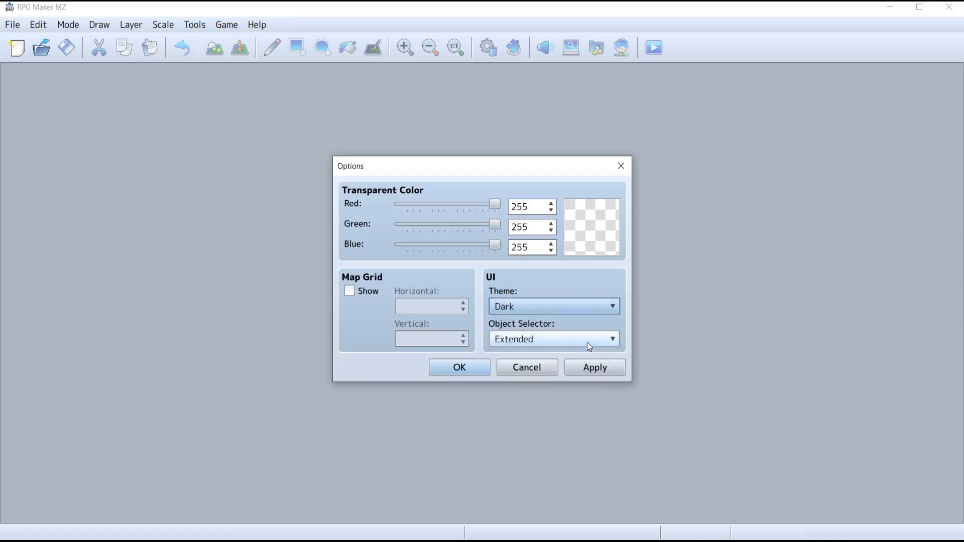
pyautogui.click(602, 369)
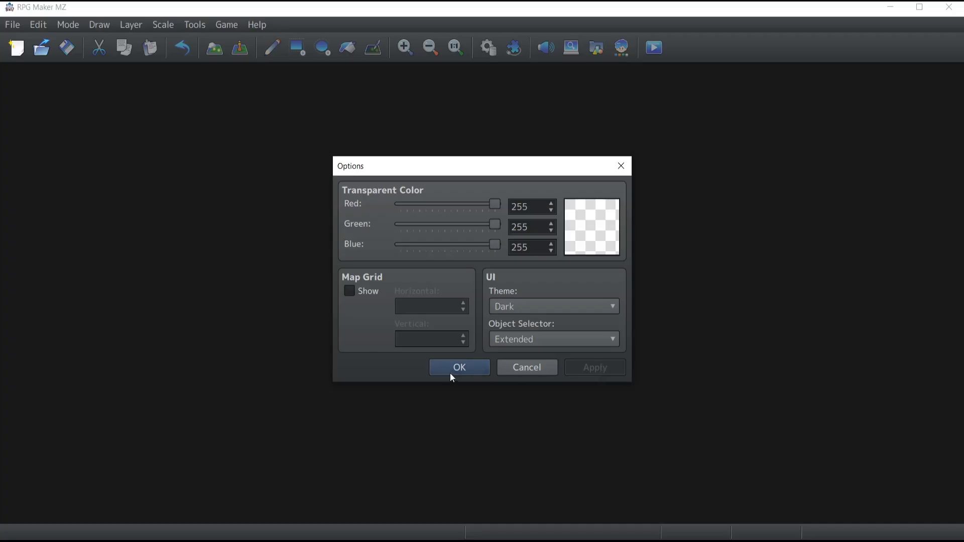
pyautogui.click(455, 370)
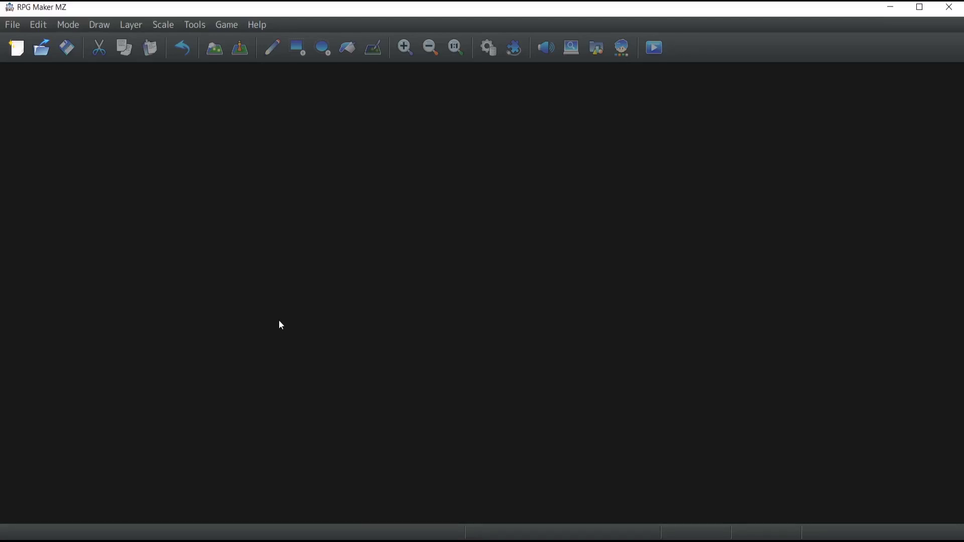
# Start a new project and replace the name Project1 with RPGGameMakerProject
pyautogui.click(17, 50)
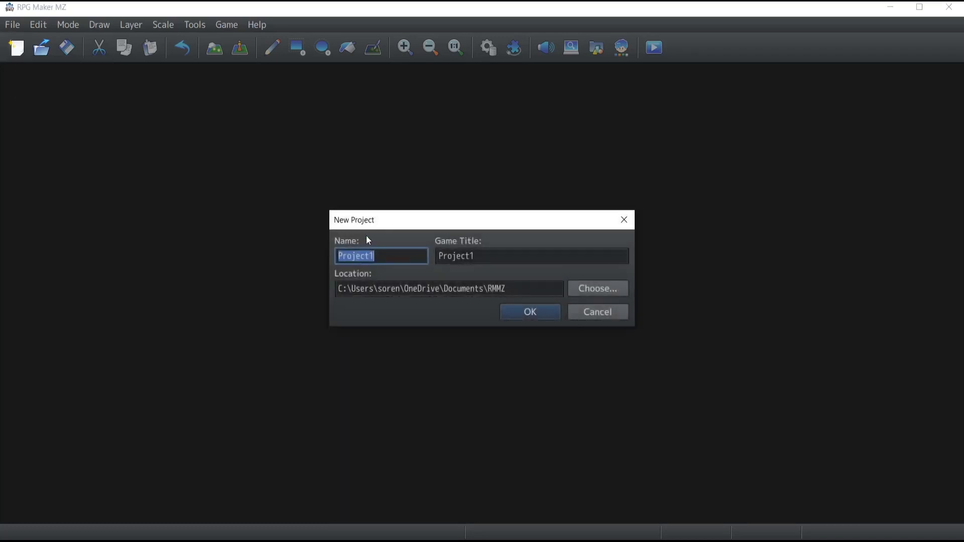
pyautogui.click(379, 256)
pyautogui.doubleClick(384, 256)
pyautogui.write('R')
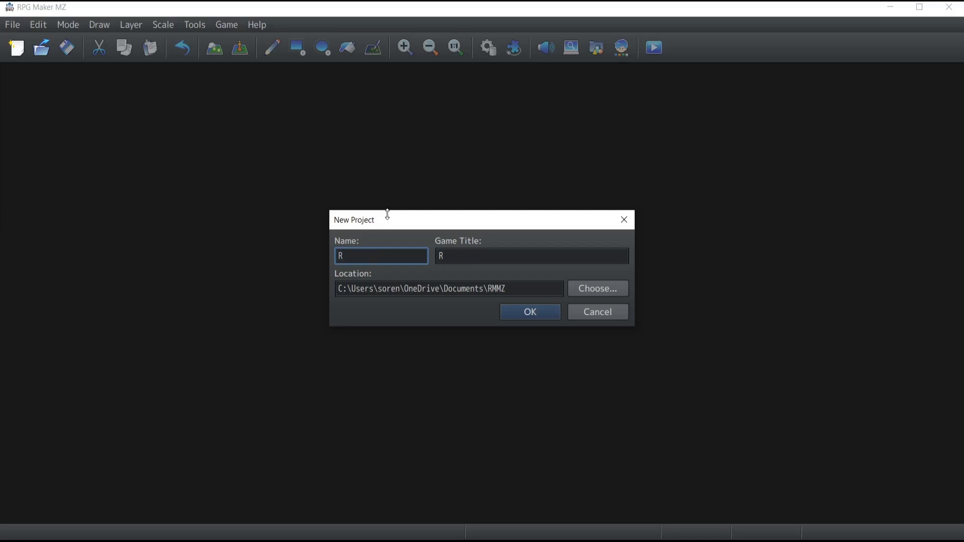
pyautogui.write('PGGameMakerProject')
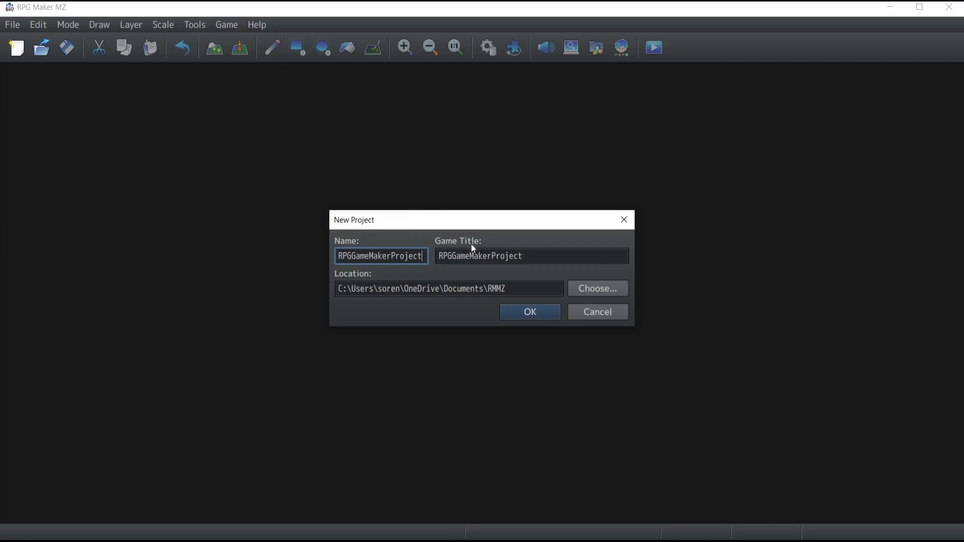
pyautogui.press('Tab')
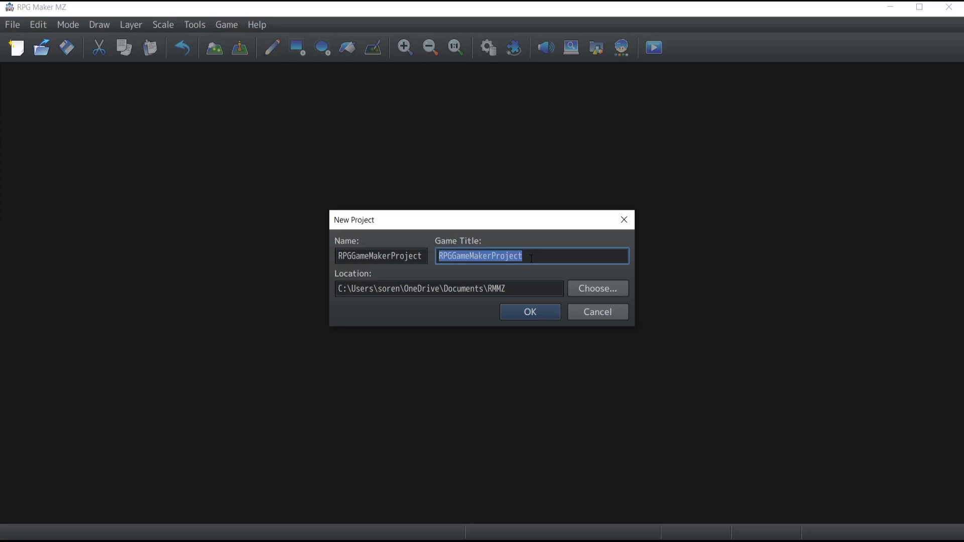
# Title the game NotImportant and create the project in the Documents\RMMZ folder
pyautogui.write('N')
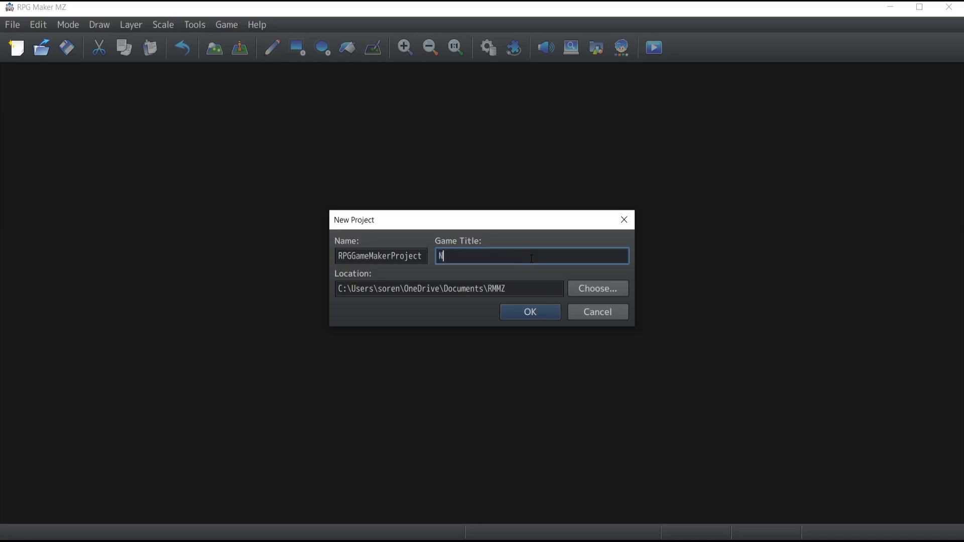
pyautogui.write('otImportant')
pyautogui.hotkey('shift', 'Tab')
pyautogui.tripleClick(399, 296)
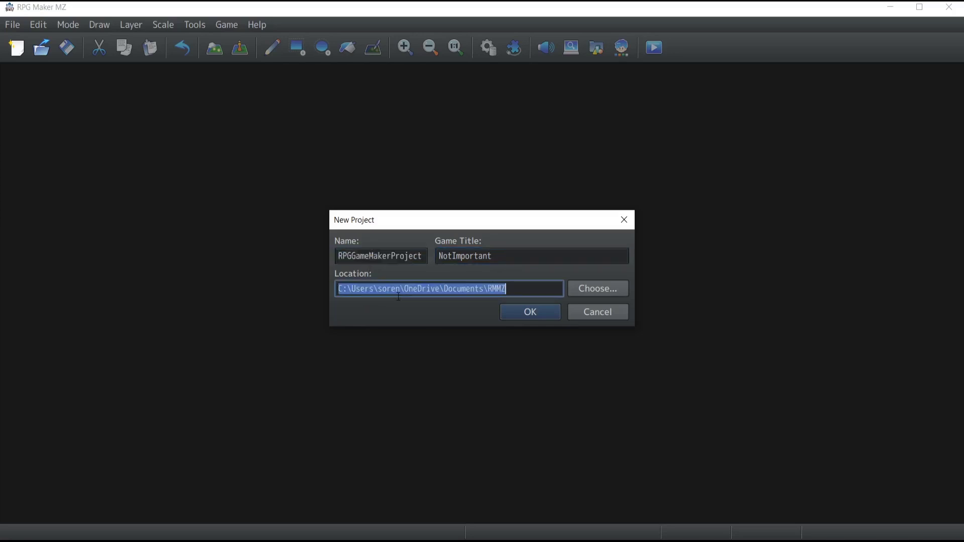
pyautogui.click(451, 289)
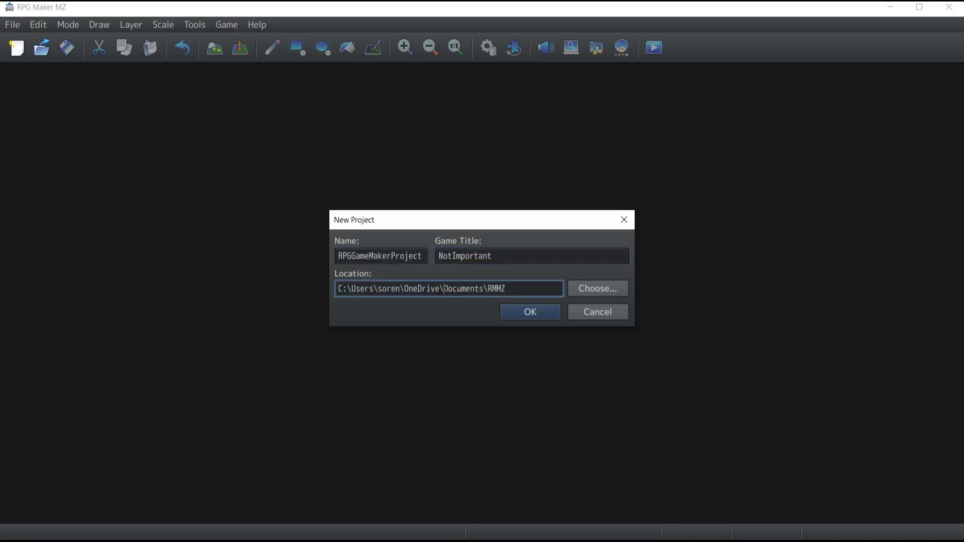
pyautogui.moveTo(444, 289); pyautogui.dragTo(493, 290)
pyautogui.doubleClick(497, 289)
pyautogui.click(523, 285)
pyautogui.moveTo(507, 290)
pyautogui.mouseDown()
pyautogui.moveTo(441, 289)
pyautogui.moveTo(516, 289)
pyautogui.mouseUp()
pyautogui.click(509, 314)
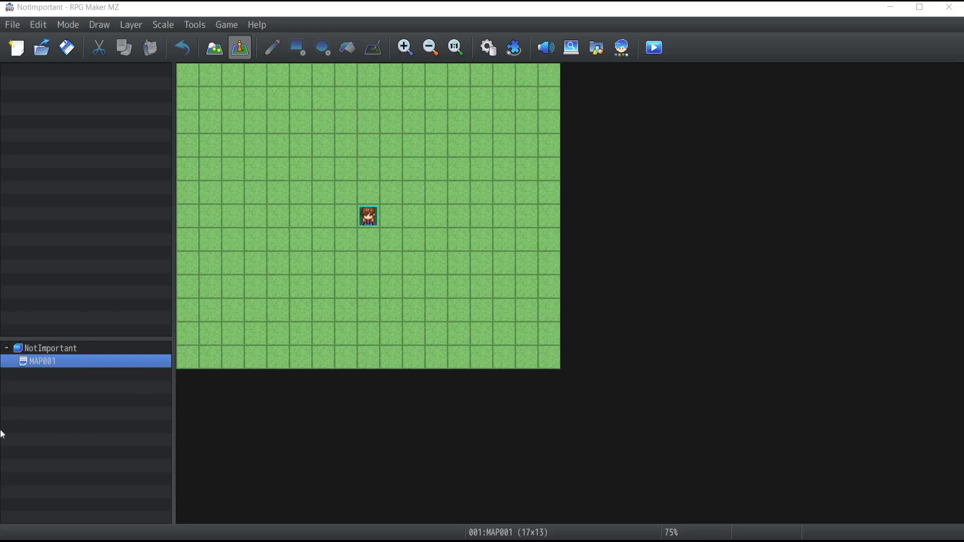
# Once the project opens with MAP001, bring up the map tree's context menu
pyautogui.rightClick(39, 351)
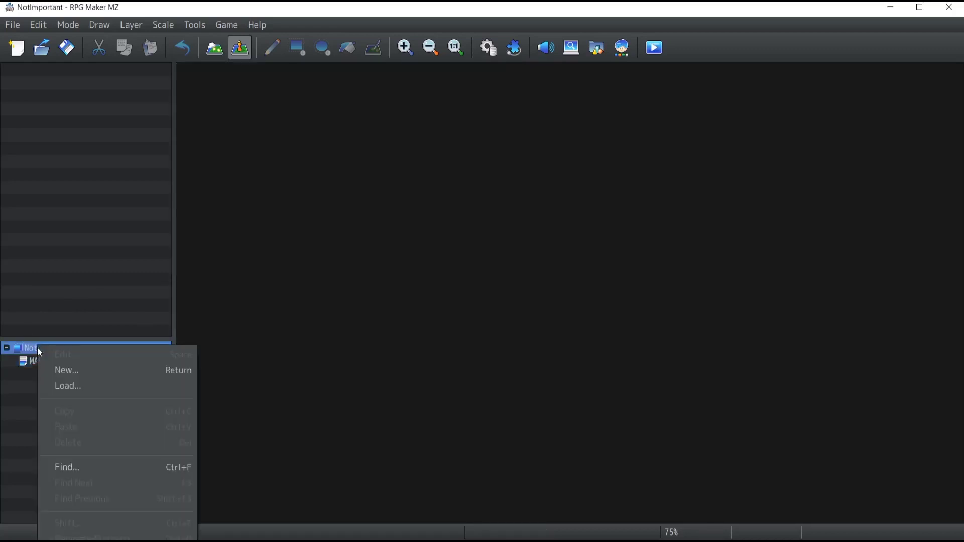
# Create a new map and rename MAP002 to World Map
pyautogui.click(67, 370)
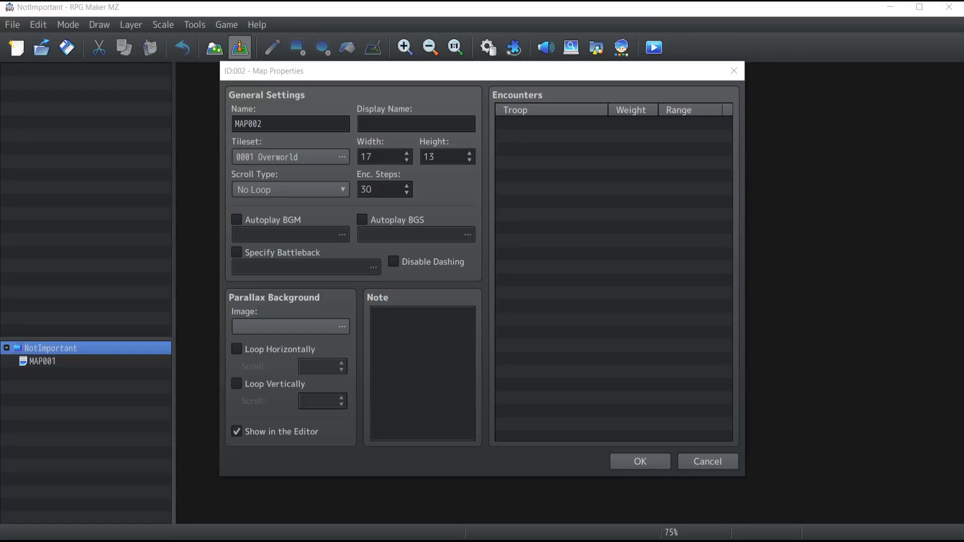
pyautogui.click(297, 123)
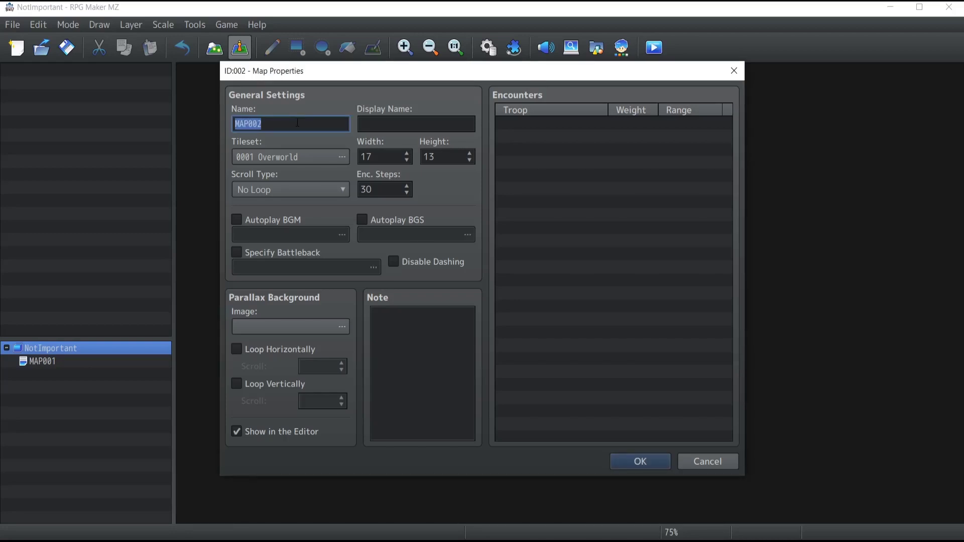
pyautogui.click(277, 121)
pyautogui.write('World Map')
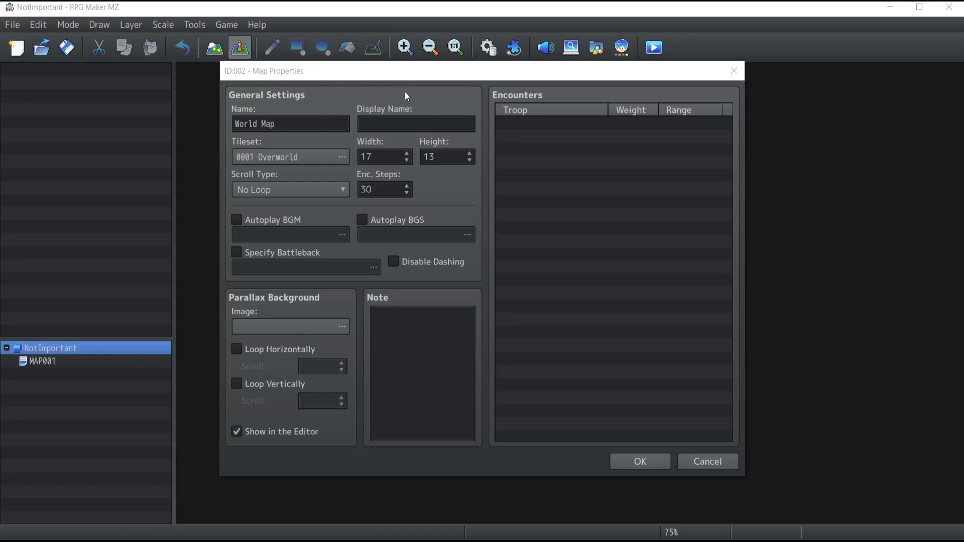
pyautogui.click(374, 122)
pyautogui.click(340, 159)
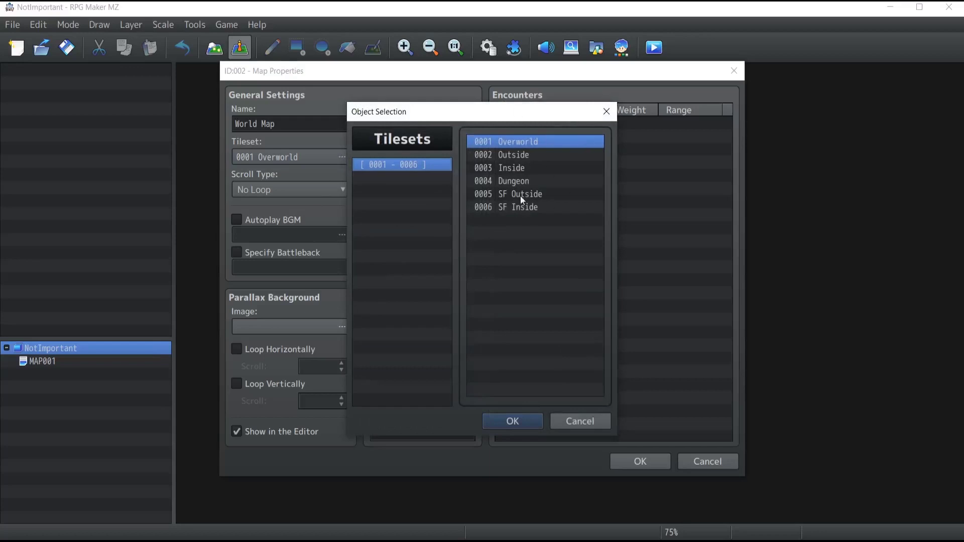
# Choose the 0001 Overworld tileset for the new map
pyautogui.click(504, 155)
pyautogui.click(504, 166)
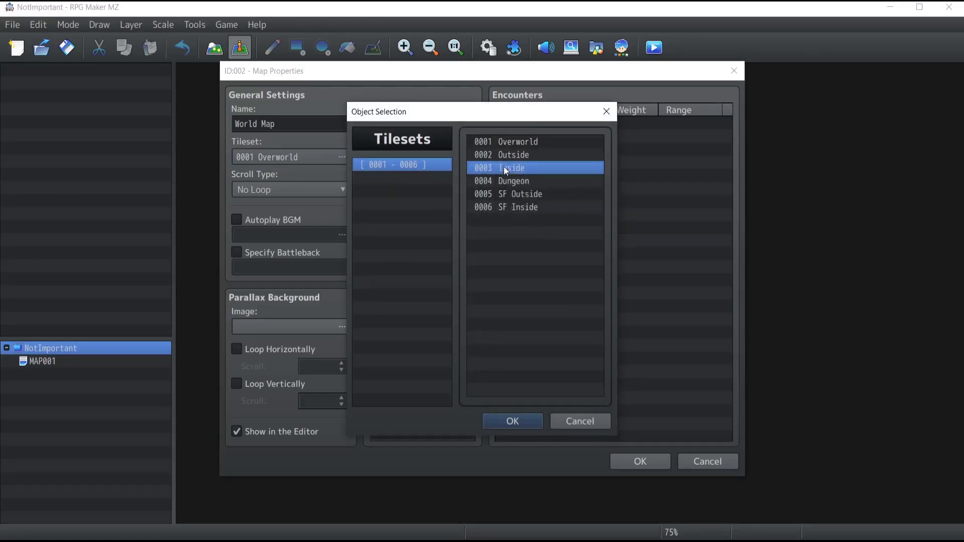
pyautogui.click(506, 193)
pyautogui.click(502, 206)
pyautogui.click(502, 193)
pyautogui.click(503, 181)
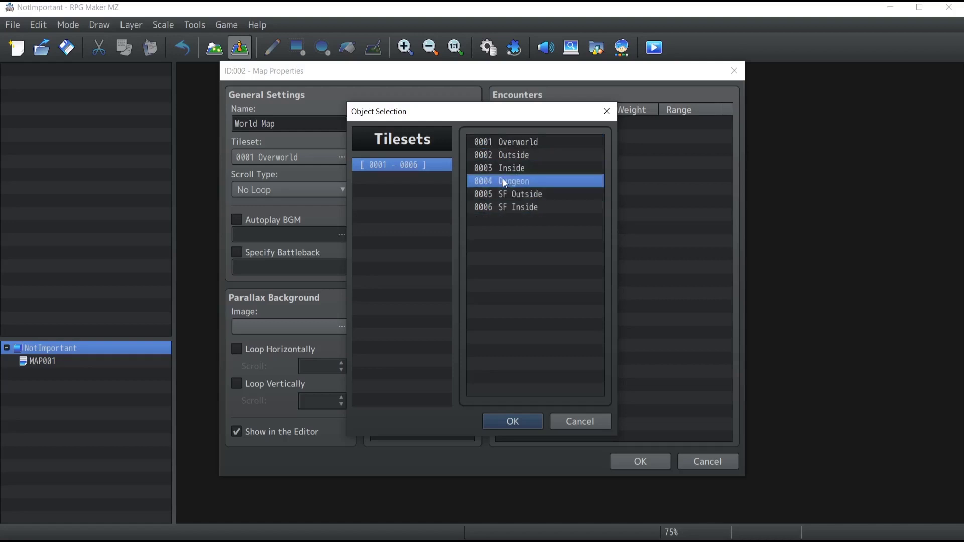
pyautogui.click(503, 167)
pyautogui.click(505, 154)
pyautogui.click(506, 143)
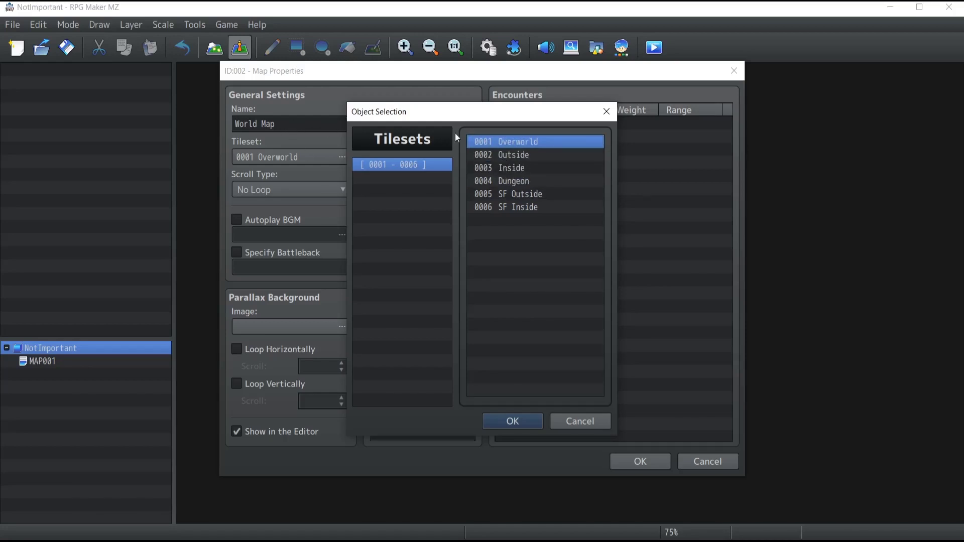
pyautogui.doubleClick(509, 141)
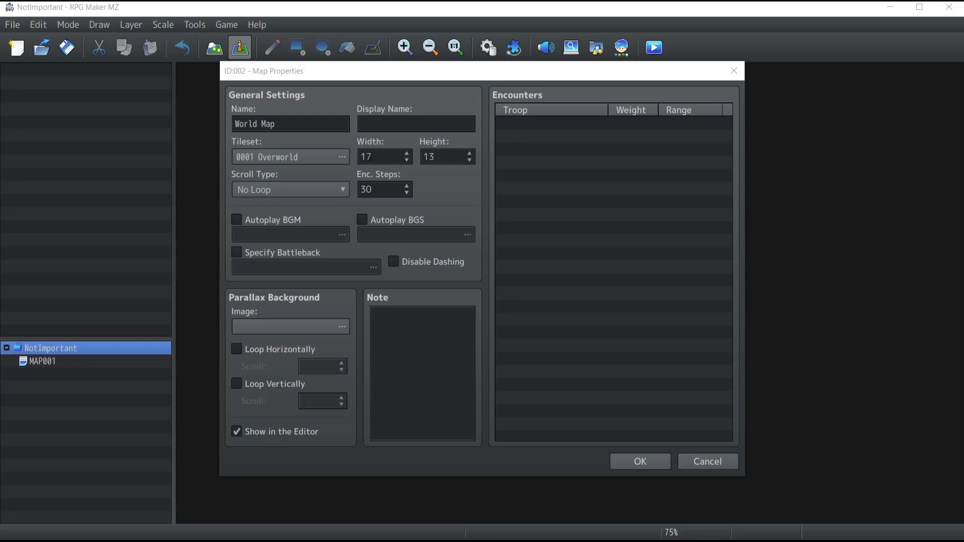
# Set the map size to 20 by 20 and create the World Map
pyautogui.doubleClick(374, 156)
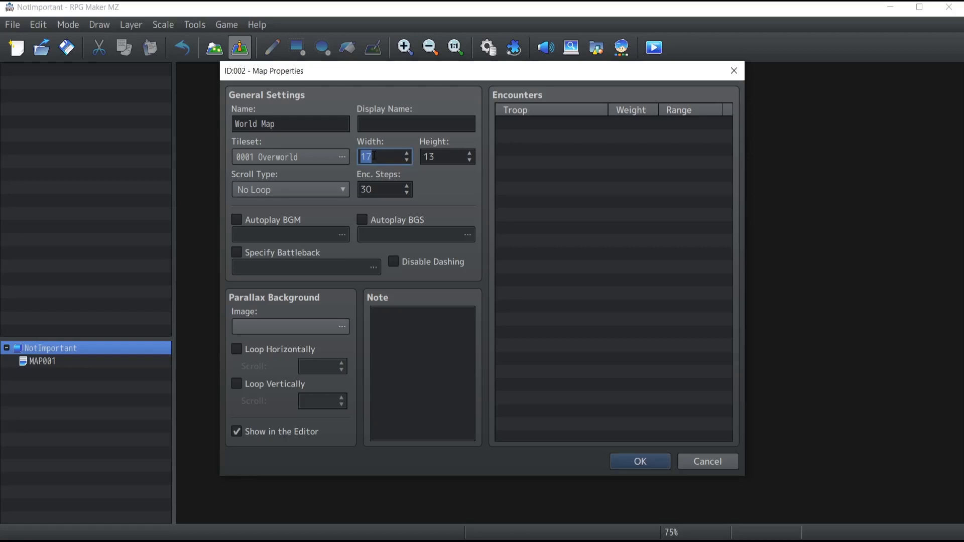
pyautogui.write('20')
pyautogui.press('Tab')
pyautogui.write('2')
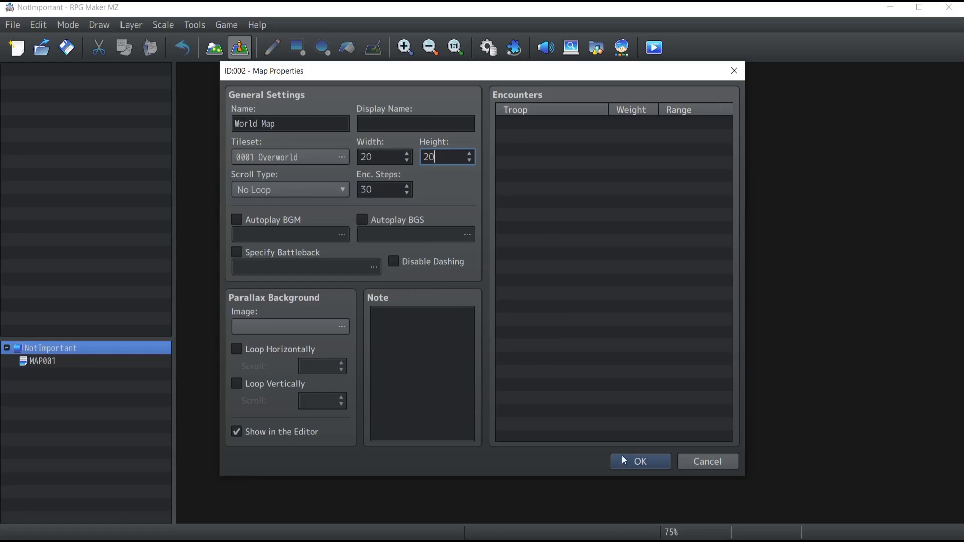
pyautogui.click(638, 461)
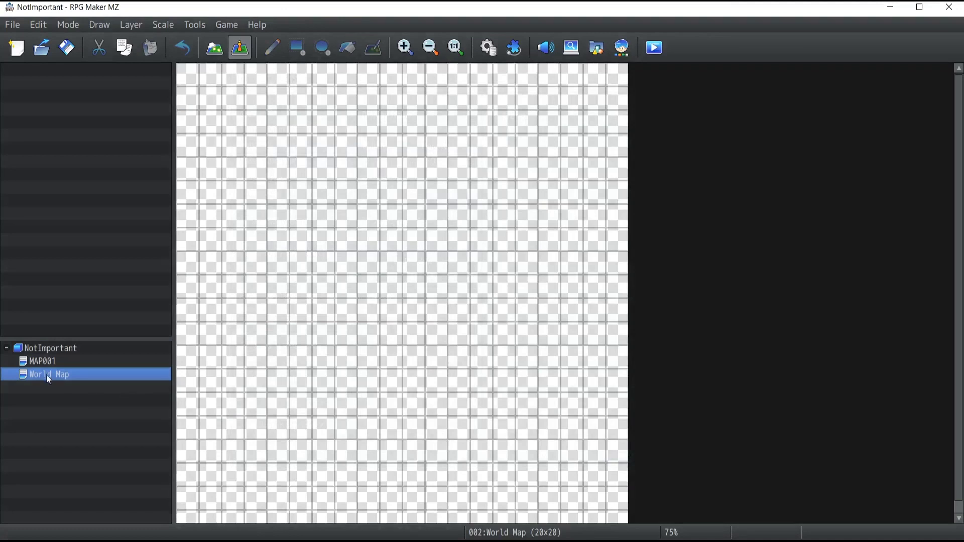
# Switch the editor to Map mode to show the Overworld tile palette
pyautogui.scroll(-2, 357, 215)
pyautogui.scroll(1, 400, 298)
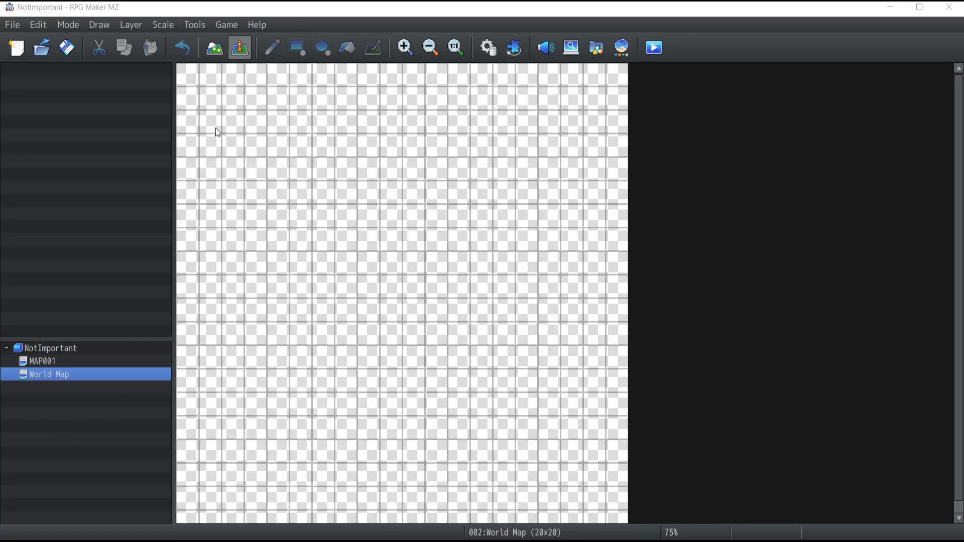
pyautogui.click(211, 75)
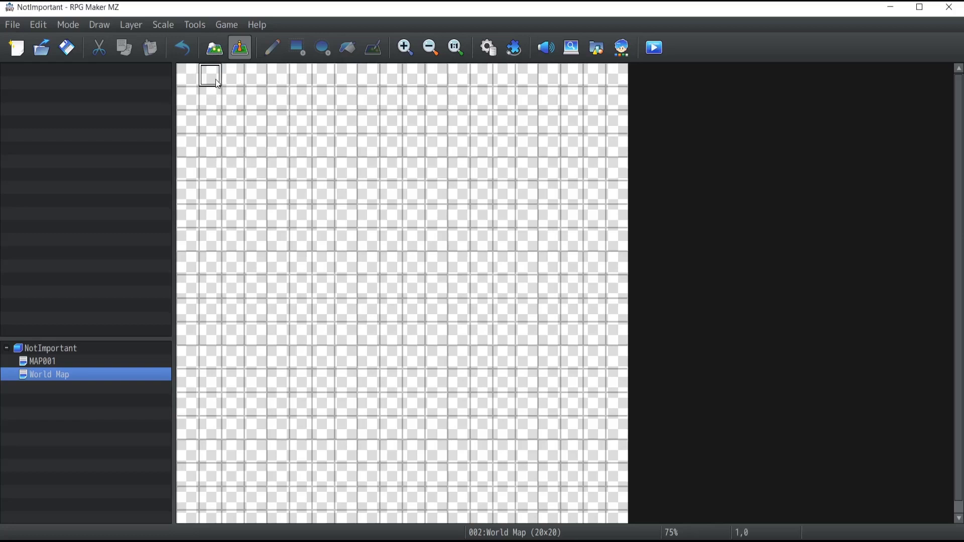
pyautogui.click(216, 48)
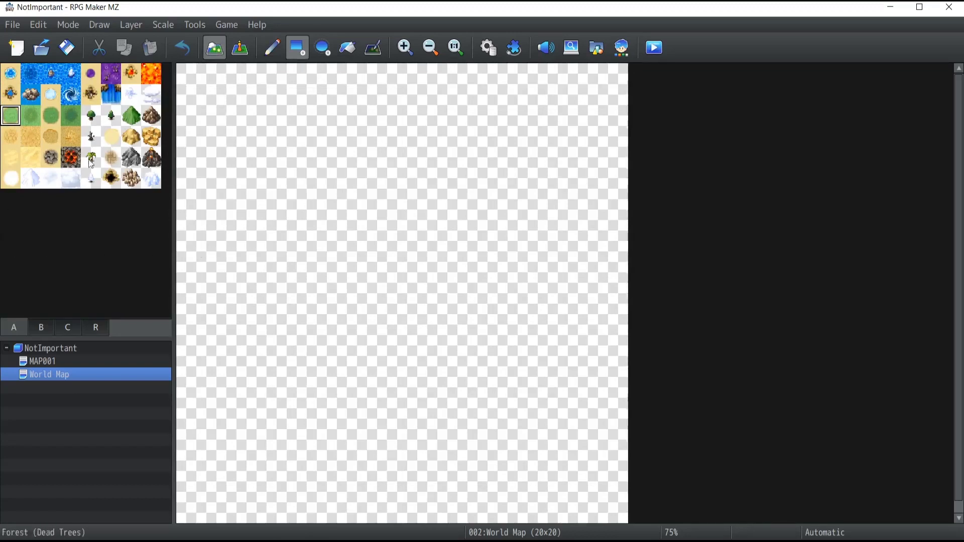
# Browse the B building and C mountain/town tile tabs
pyautogui.click(43, 328)
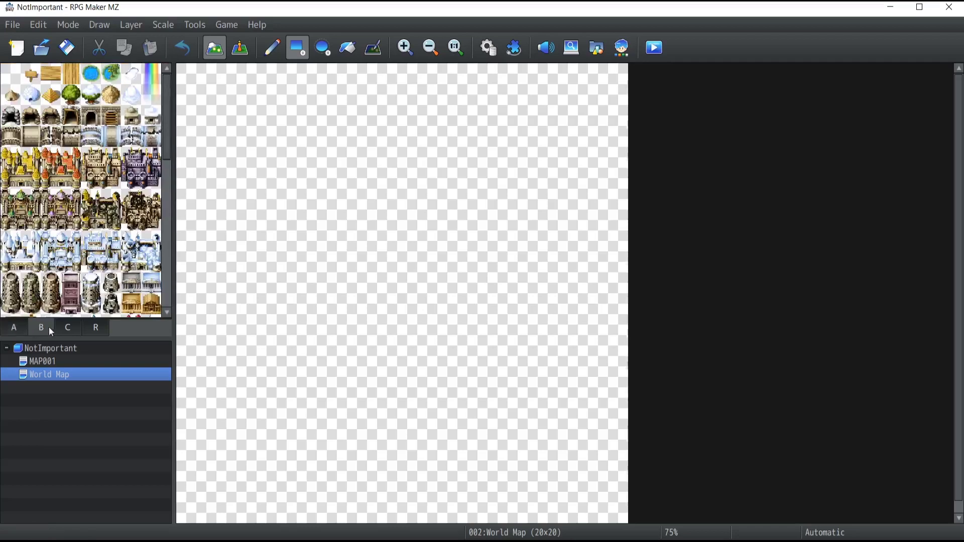
pyautogui.click(69, 329)
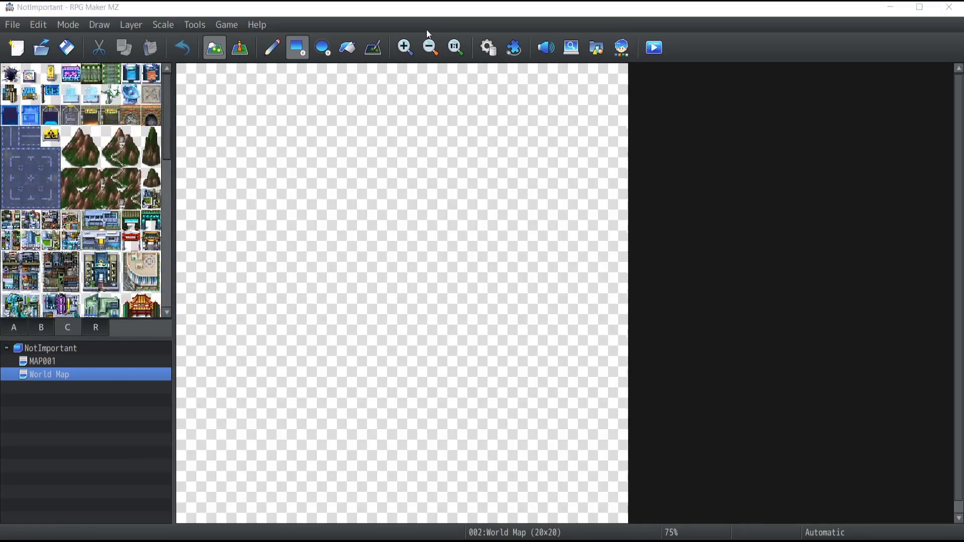
pyautogui.click(428, 11)
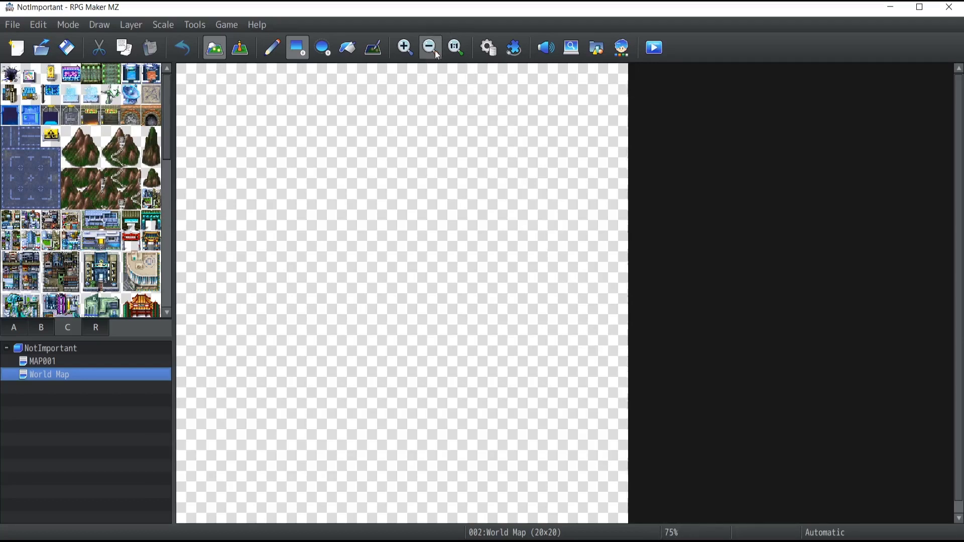
# Zoom the map view in and out, then return it to actual 100% size
pyautogui.click(405, 49)
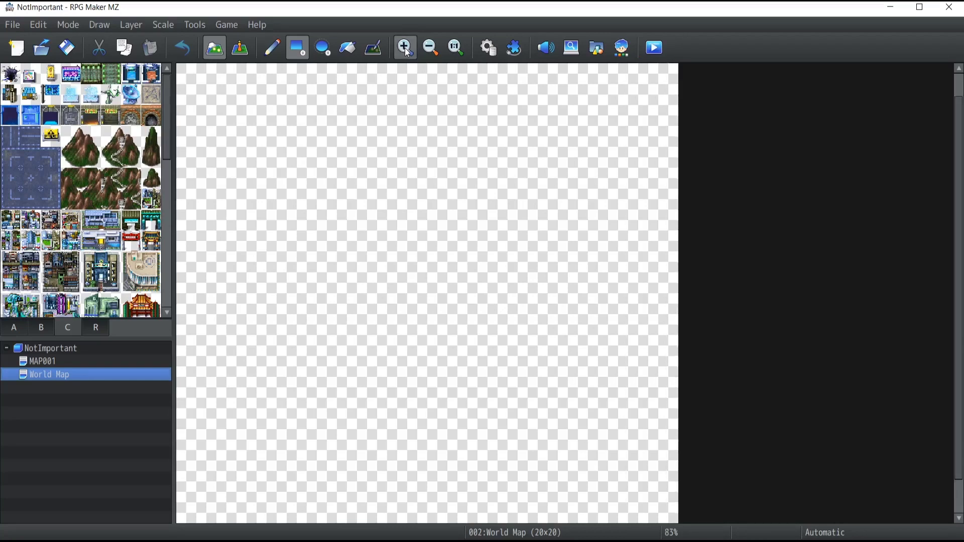
pyautogui.click(406, 50)
pyautogui.click(407, 52)
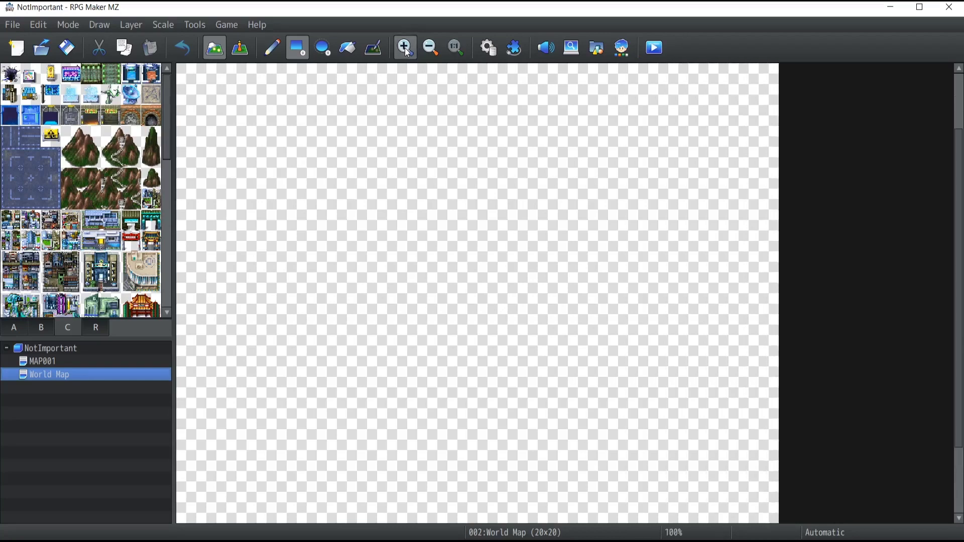
pyautogui.click(431, 48)
pyautogui.click(431, 48)
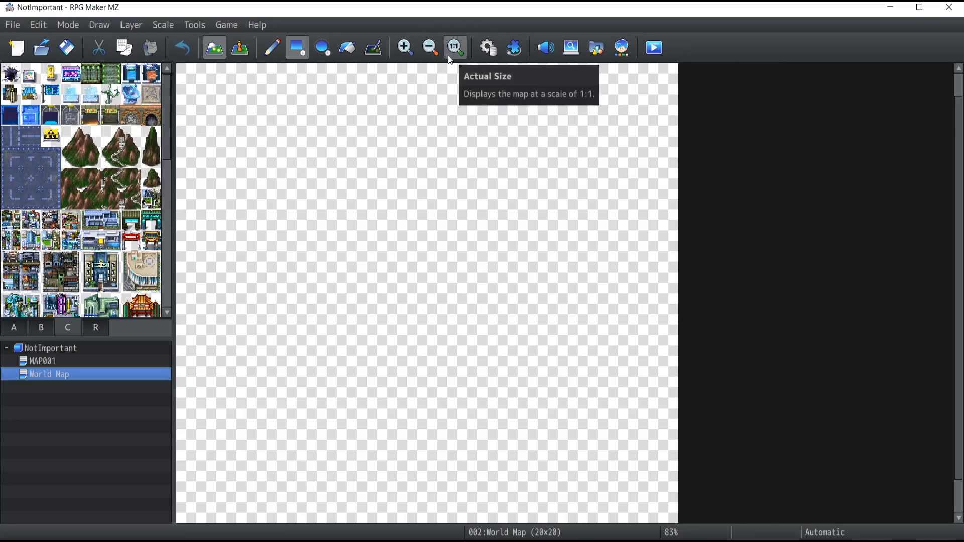
pyautogui.click(457, 50)
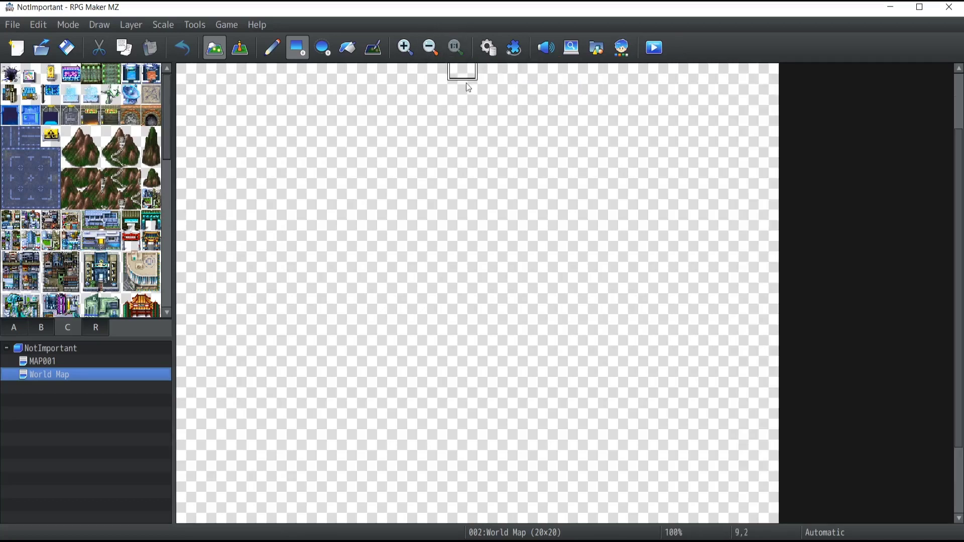
pyautogui.click(433, 49)
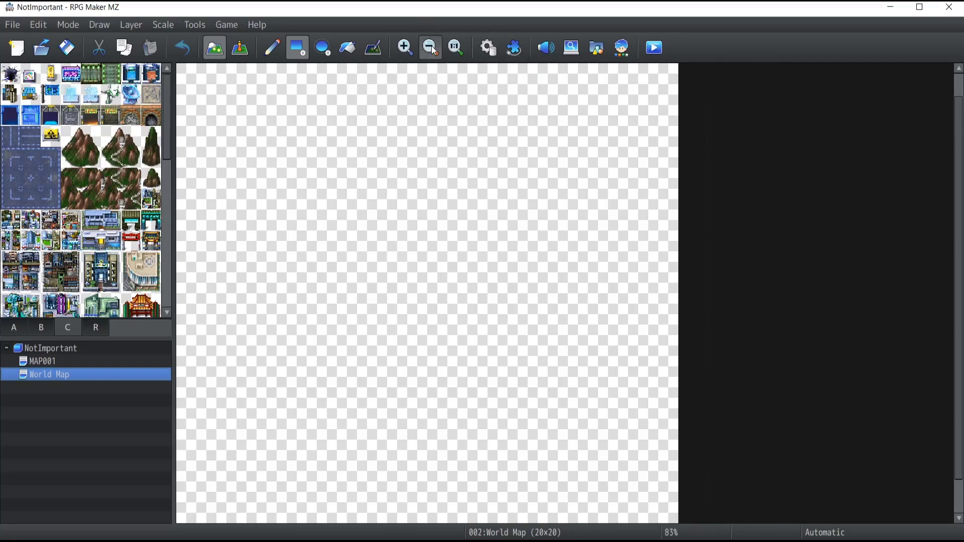
pyautogui.click(433, 48)
pyautogui.click(433, 49)
pyautogui.click(433, 49)
pyautogui.click(456, 47)
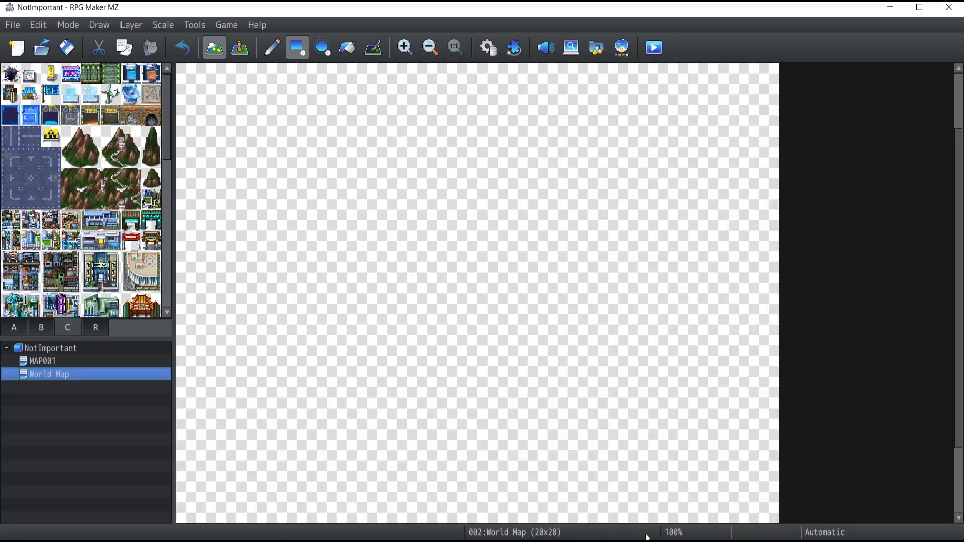
# Scroll the map view and bring up the World Map's context menu
pyautogui.scroll(-3, 477, 277)
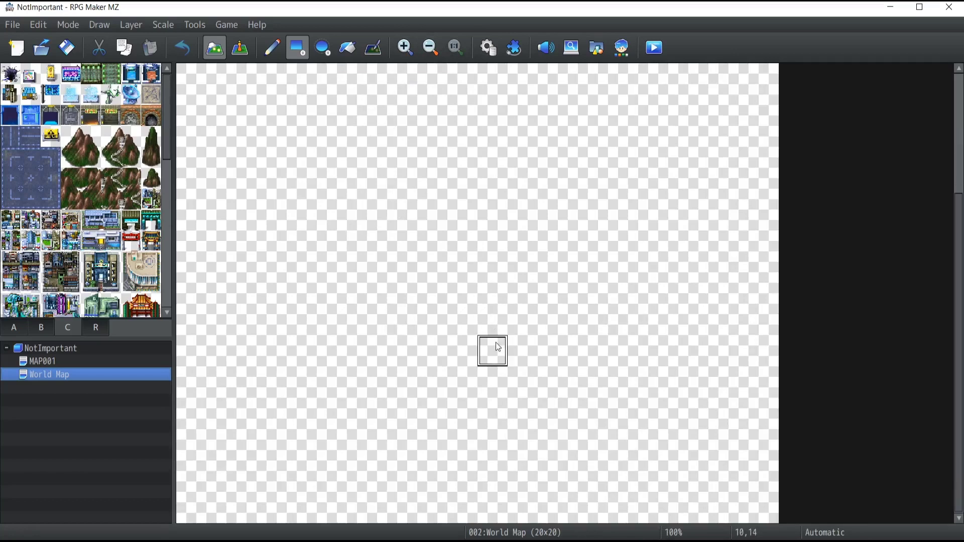
pyautogui.scroll(4, 498, 342)
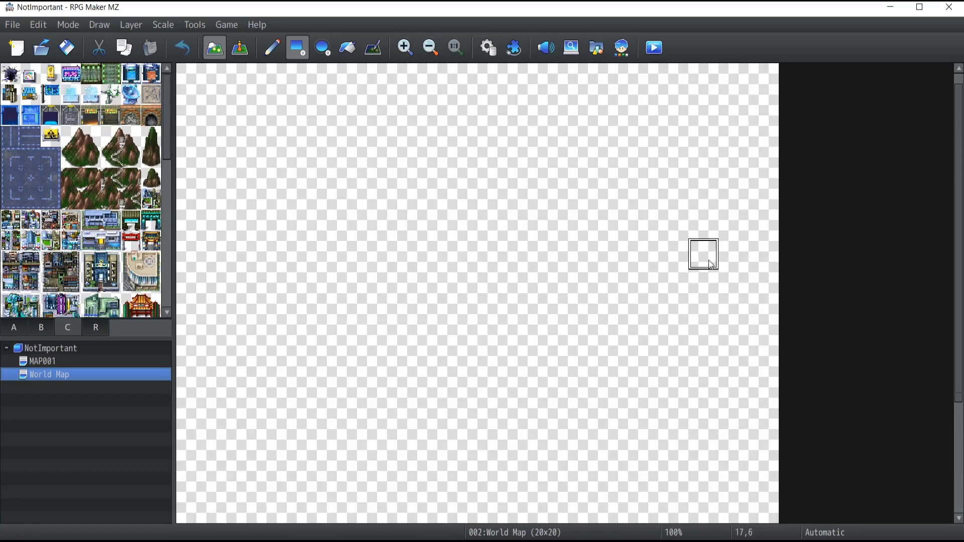
pyautogui.scroll(-3, 708, 302)
pyautogui.scroll(3, 732, 444)
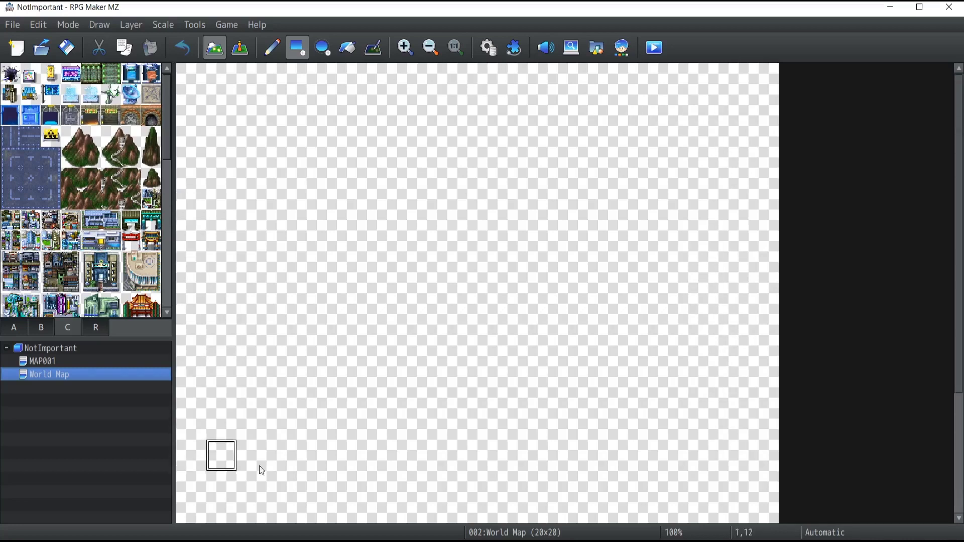
pyautogui.scroll(-5, 736, 422)
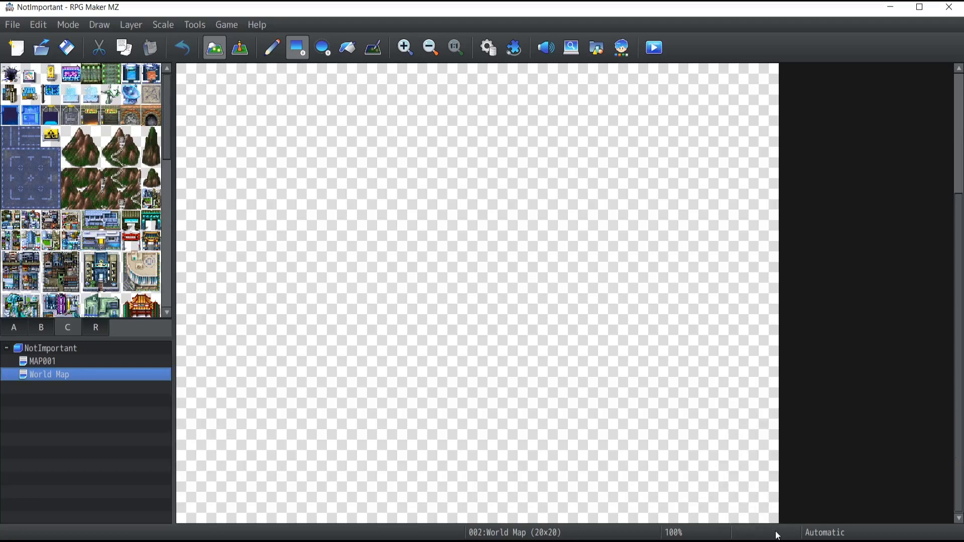
pyautogui.scroll(5, 762, 507)
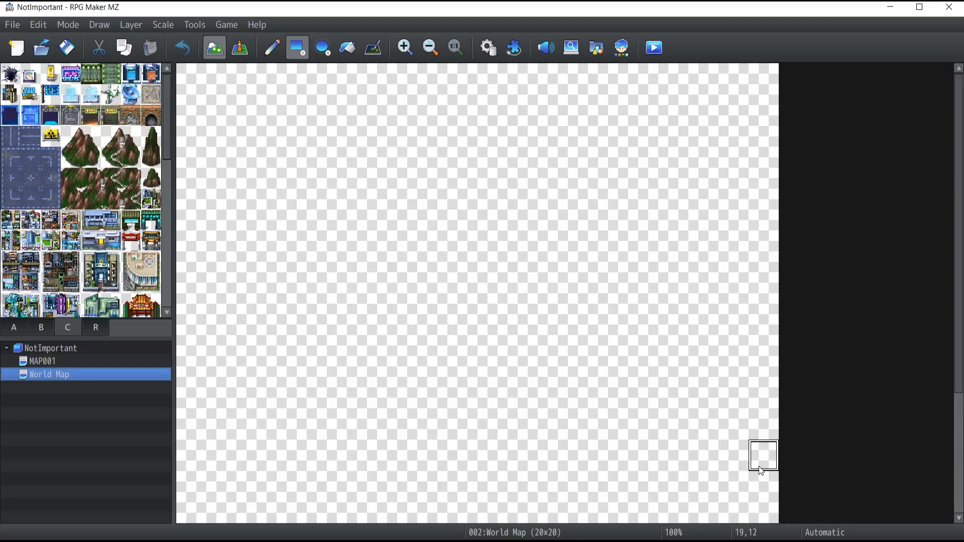
pyautogui.scroll(-5, 755, 514)
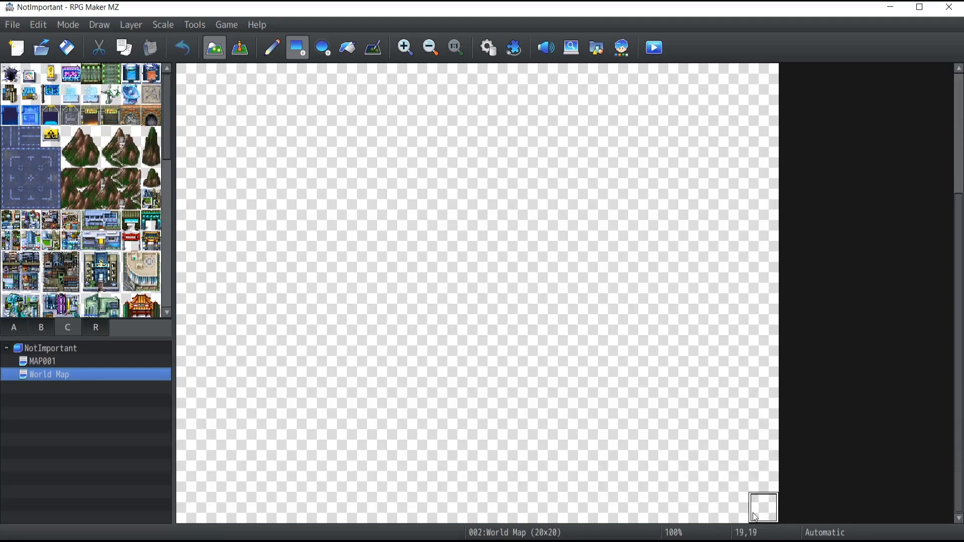
pyautogui.scroll(5, 756, 518)
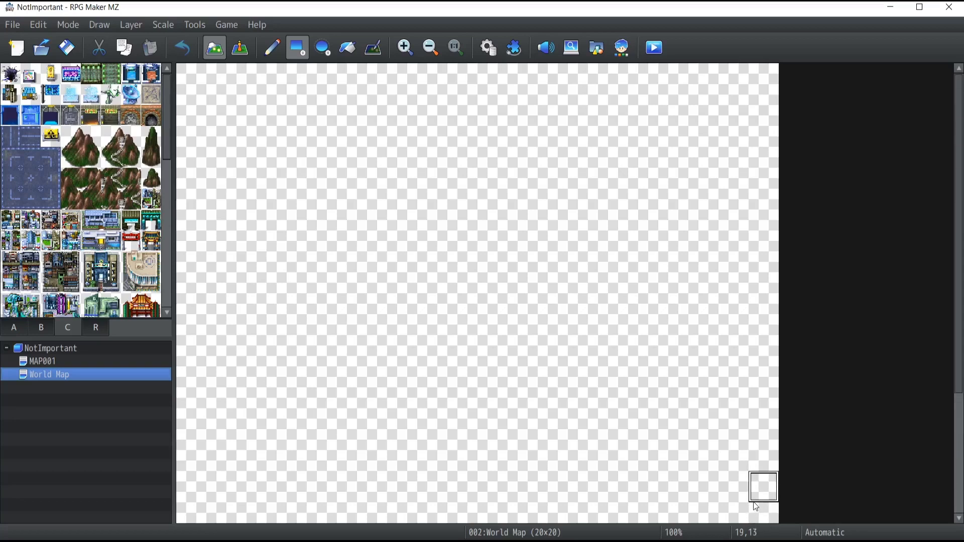
pyautogui.rightClick(43, 375)
# Edit the World Map properties, lowering its height to 14 for a 20x14 map
pyautogui.click(70, 354)
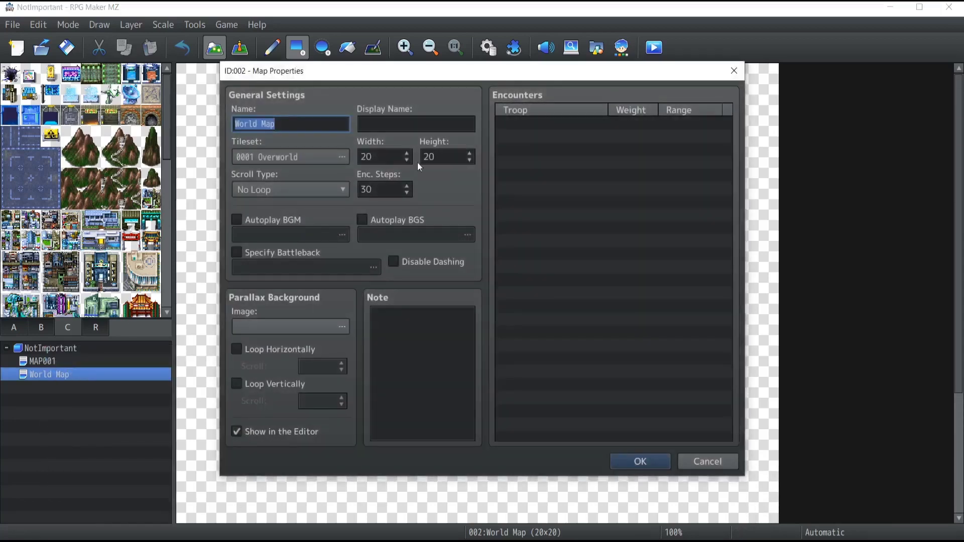
pyautogui.scroll(-6, 471, 162)
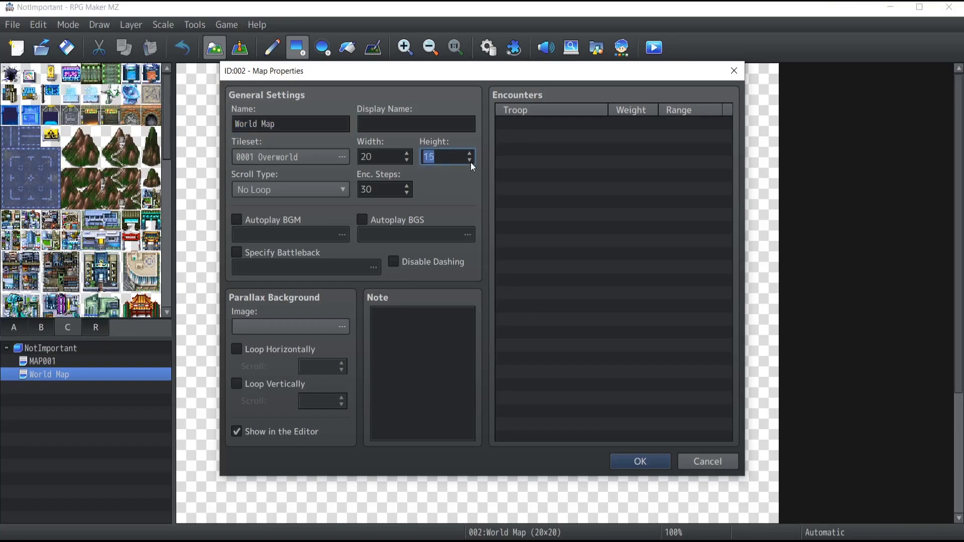
pyautogui.click(628, 460)
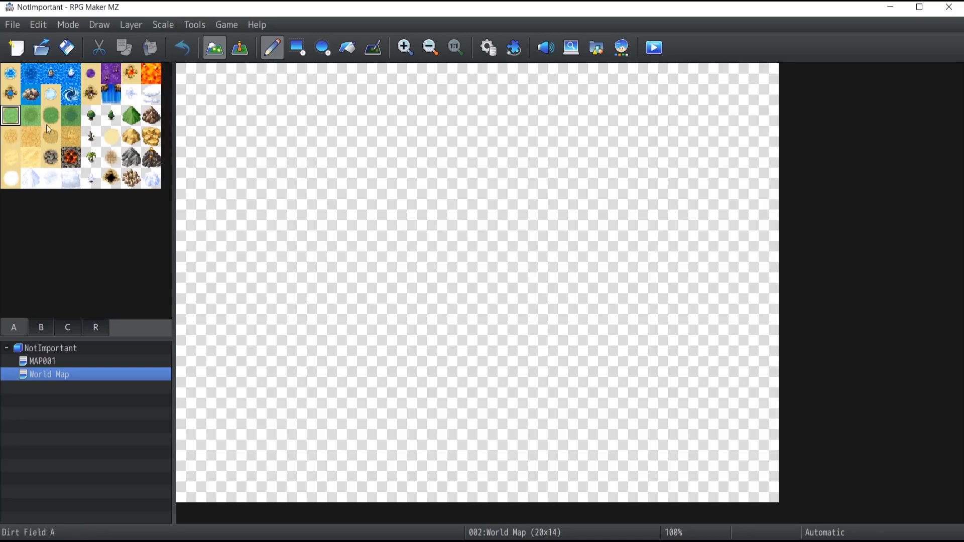
# Select the Giant Tree tile from the B building tile set
pyautogui.click(41, 329)
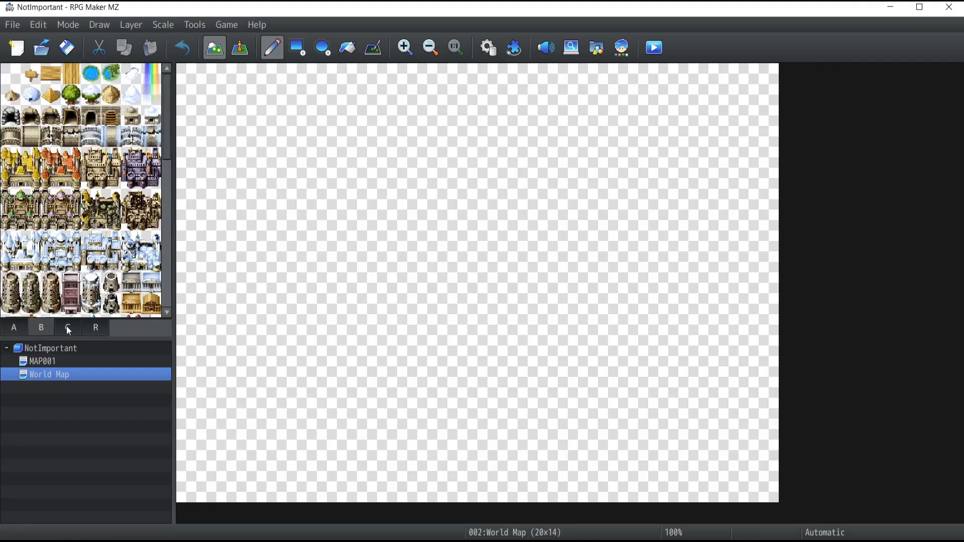
pyautogui.click(70, 328)
pyautogui.click(44, 327)
pyautogui.click(25, 330)
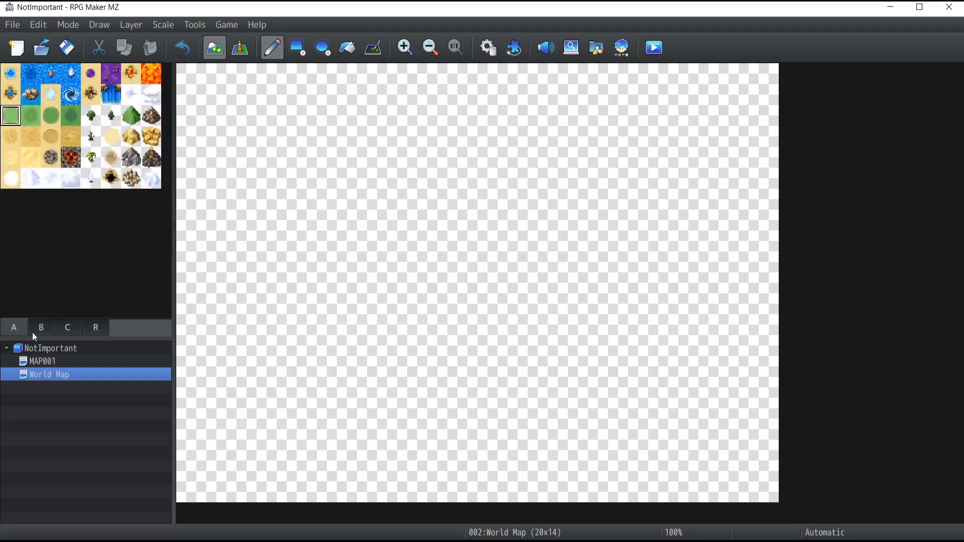
pyautogui.click(43, 331)
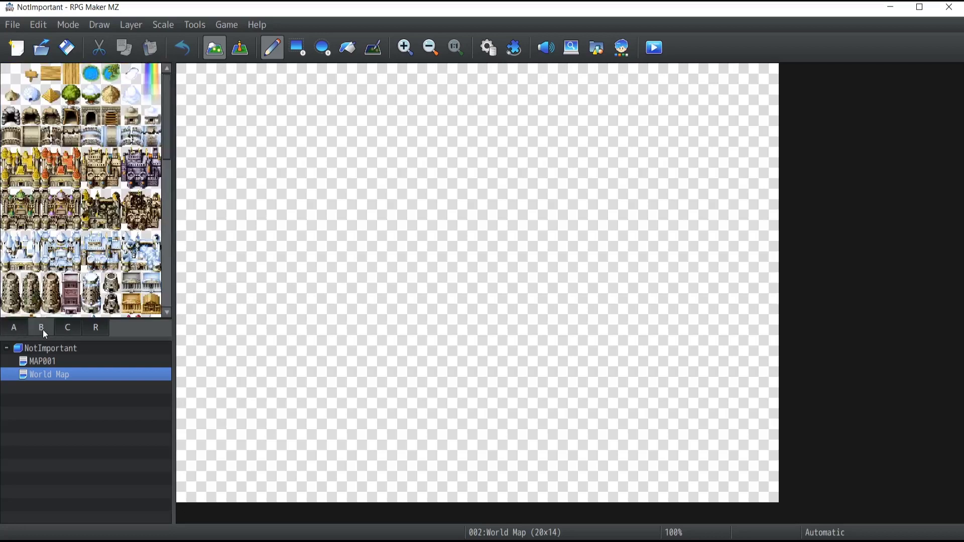
pyautogui.click(71, 96)
# Paint trees at 9,4, 16,4, 12,7 and 9,10, undoing the extra forest line
pyautogui.click(471, 205)
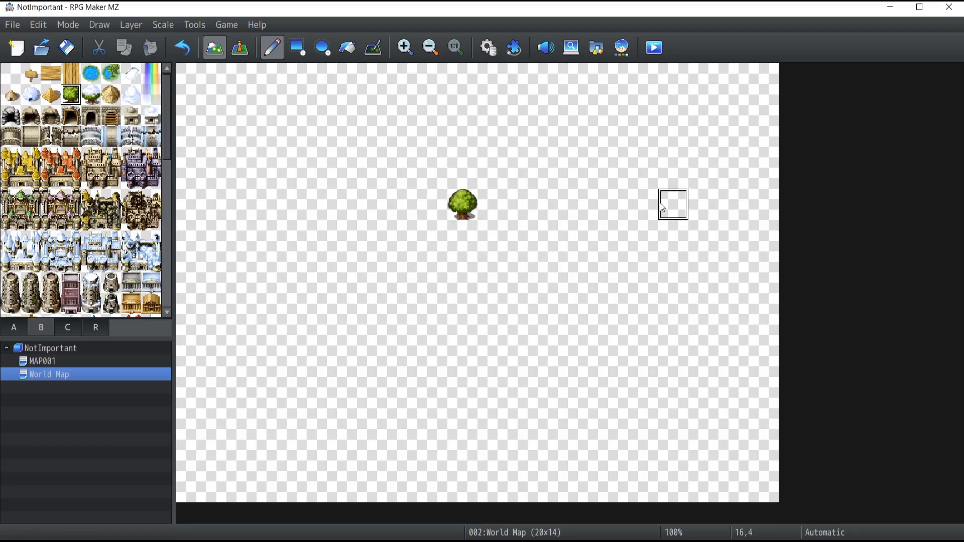
pyautogui.click(663, 208)
pyautogui.click(558, 299)
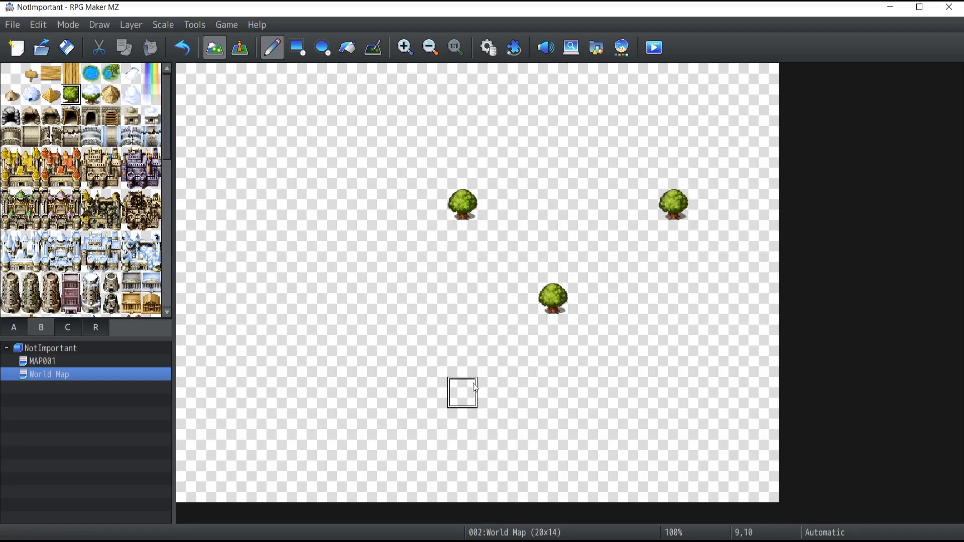
pyautogui.click(475, 389)
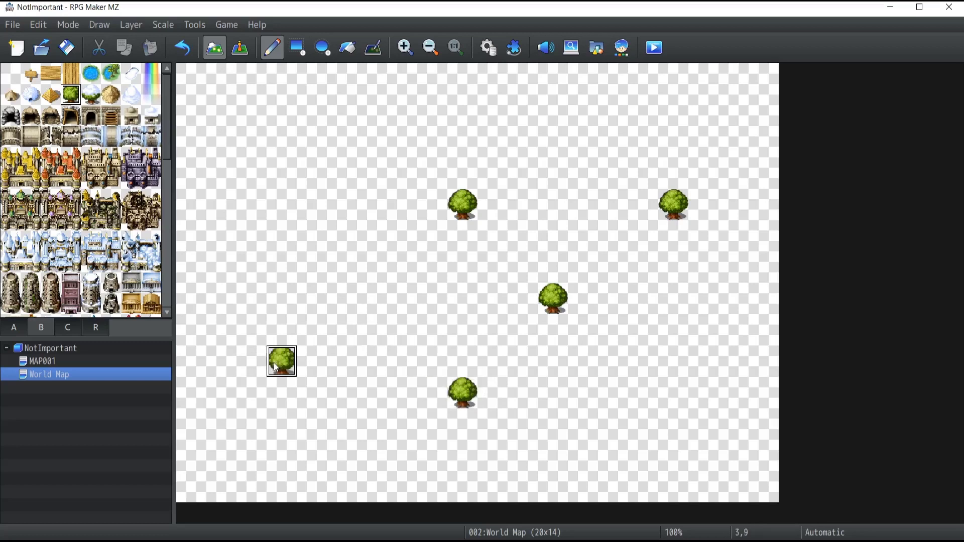
pyautogui.moveTo(276, 369)
pyautogui.mouseDown()
pyautogui.moveTo(283, 300)
pyautogui.moveTo(325, 239)
pyautogui.moveTo(344, 170)
pyautogui.moveTo(402, 140)
pyautogui.moveTo(522, 108)
pyautogui.moveTo(620, 230)
pyautogui.moveTo(432, 293)
pyautogui.moveTo(462, 421)
pyautogui.moveTo(616, 355)
pyautogui.moveTo(674, 396)
pyautogui.moveTo(644, 482)
pyautogui.moveTo(341, 452)
pyautogui.mouseUp()
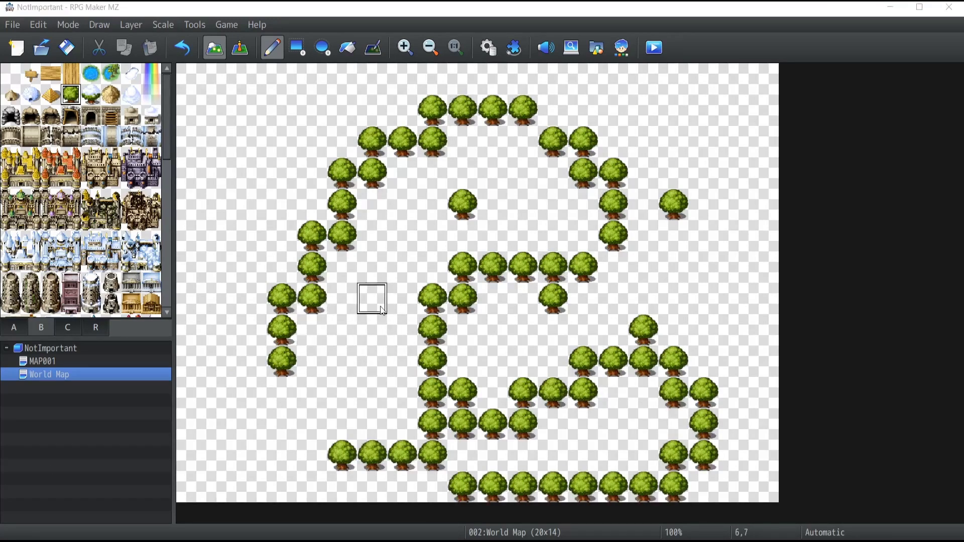
pyautogui.click(183, 48)
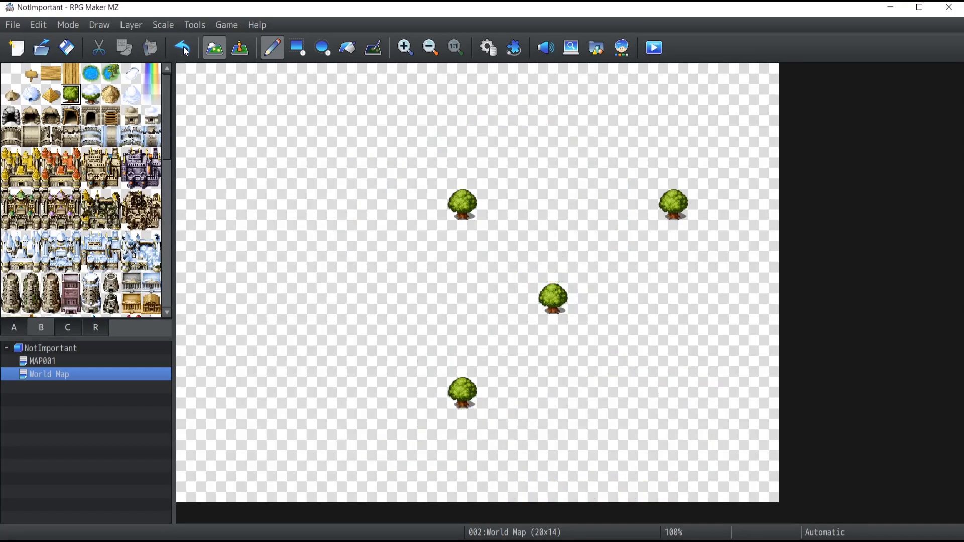
# Undo the four previously placed lone trees
pyautogui.click(184, 49)
pyautogui.click(184, 49)
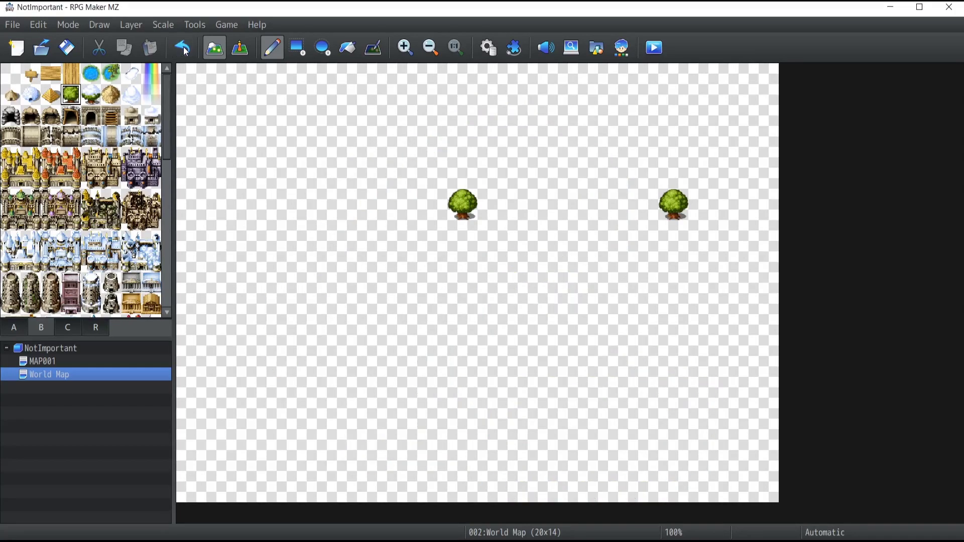
pyautogui.click(184, 49)
pyautogui.click(184, 49)
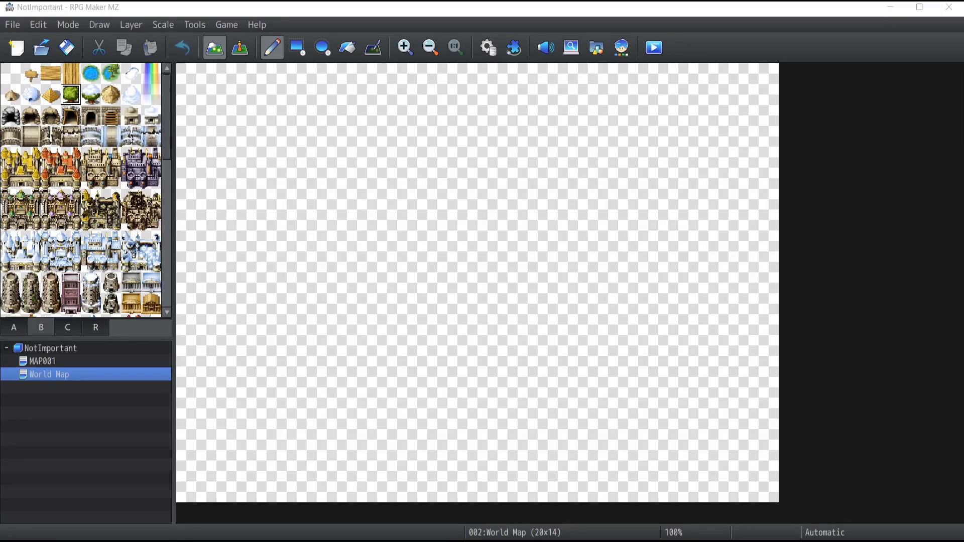
# Place three Giant Trees with the Rectangle tool, near the top-left, top-right and lower-left edges
pyautogui.click(190, 62)
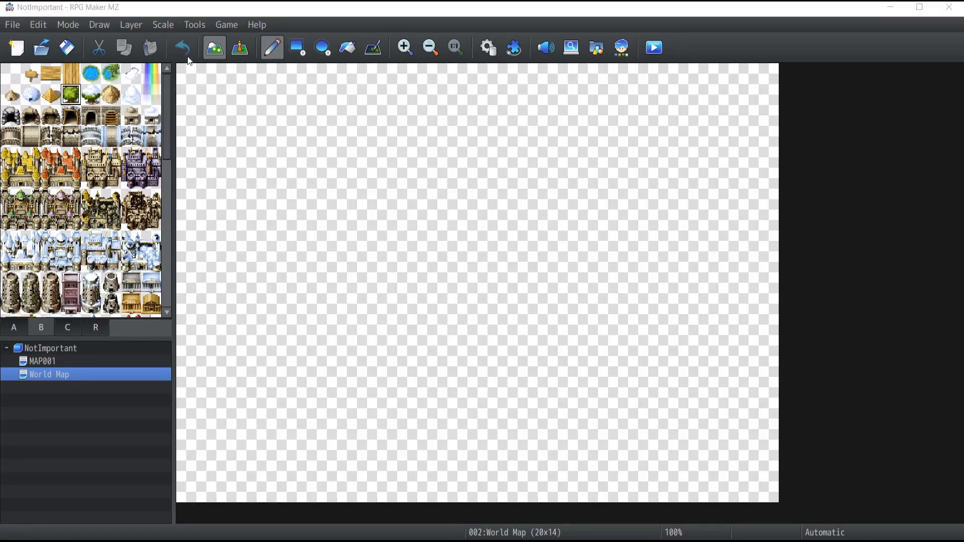
pyautogui.click(297, 49)
pyautogui.click(325, 45)
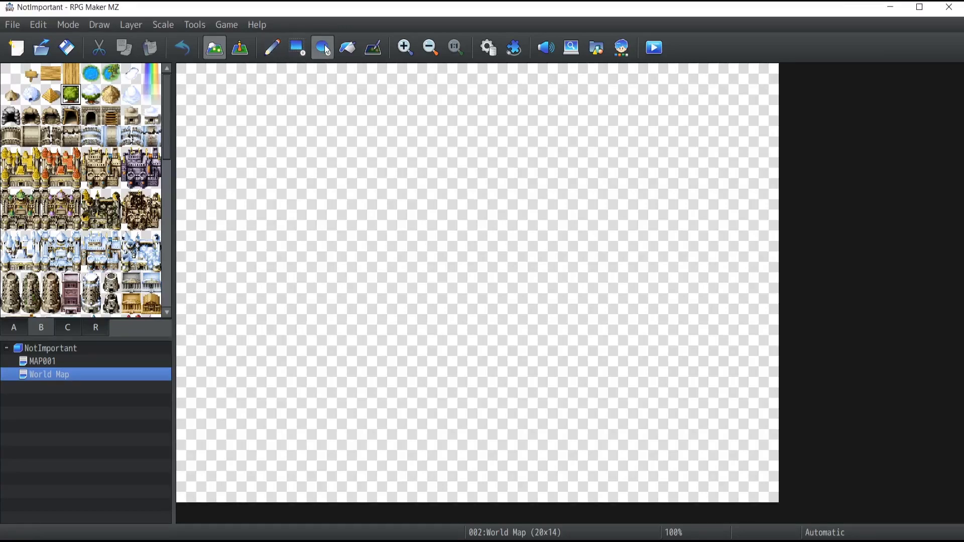
pyautogui.click(296, 49)
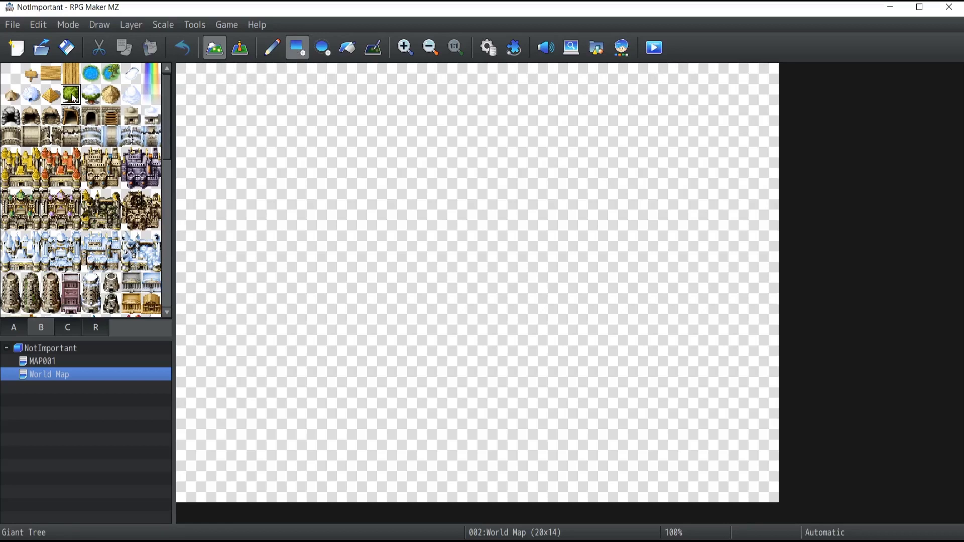
pyautogui.click(221, 110)
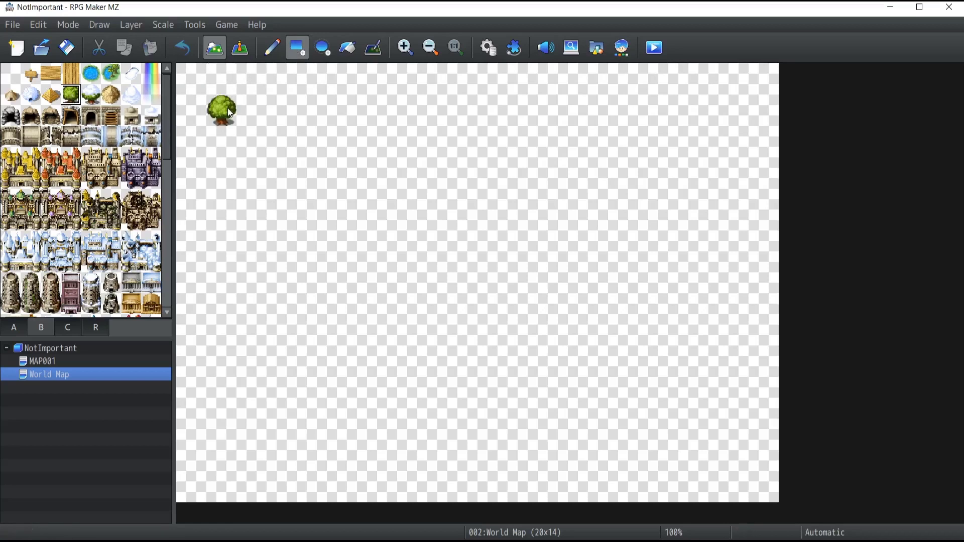
pyautogui.click(733, 110)
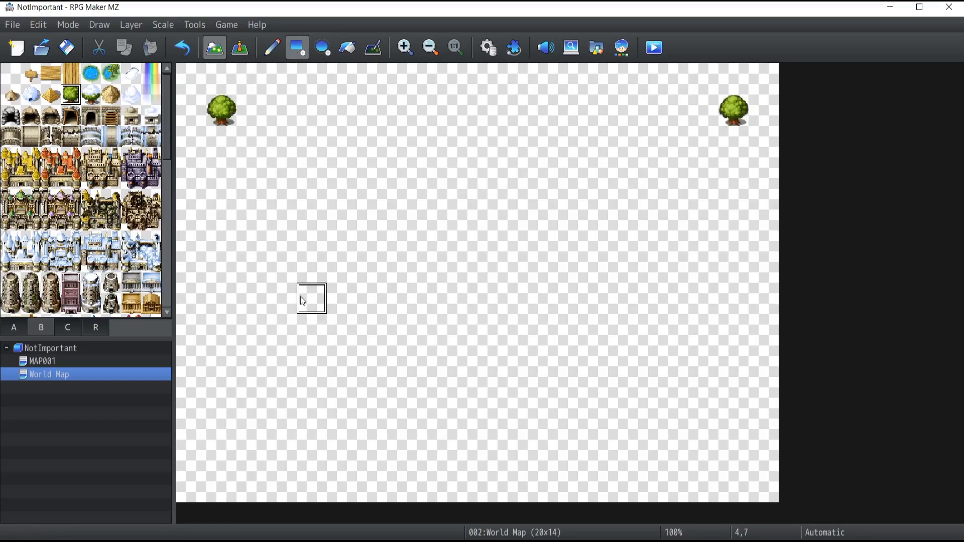
pyautogui.click(221, 392)
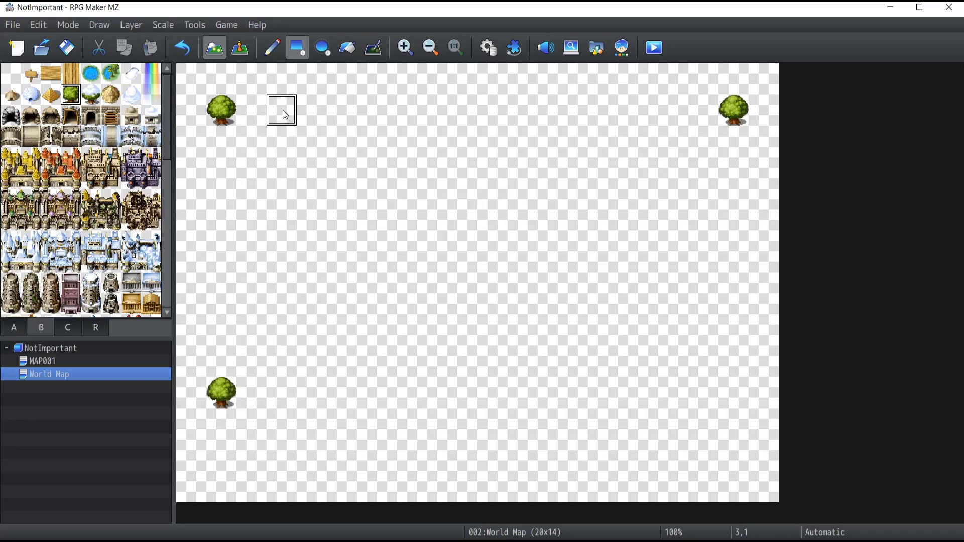
# Try a large rectangle fill and a large ellipse fill of trees, undoing each one
pyautogui.moveTo(283, 114); pyautogui.dragTo(673, 455)
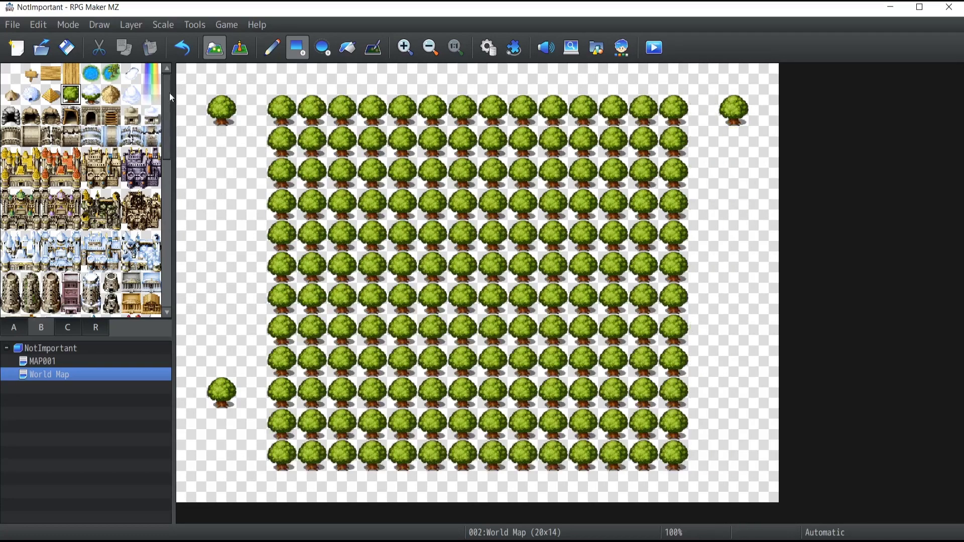
pyautogui.click(183, 48)
pyautogui.click(321, 50)
pyautogui.moveTo(281, 110); pyautogui.dragTo(698, 446)
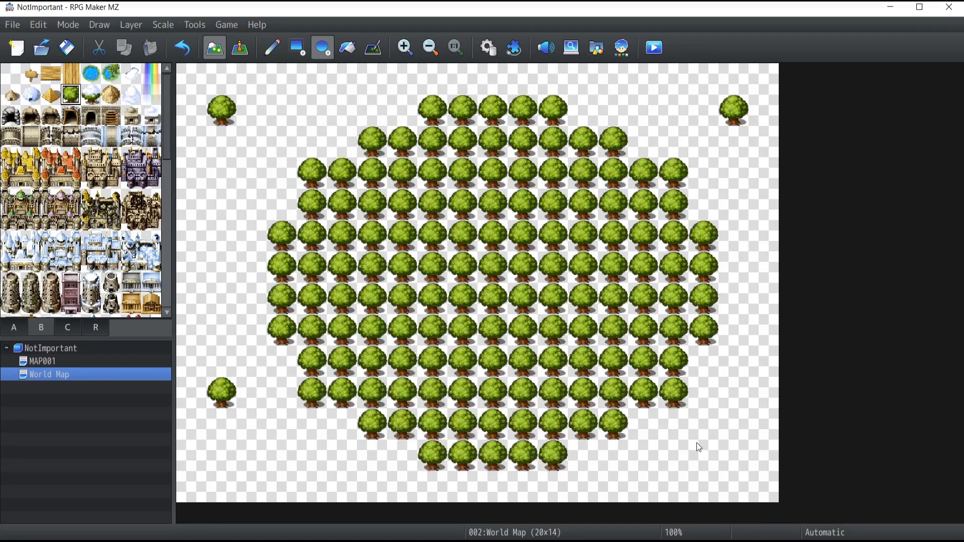
pyautogui.click(182, 55)
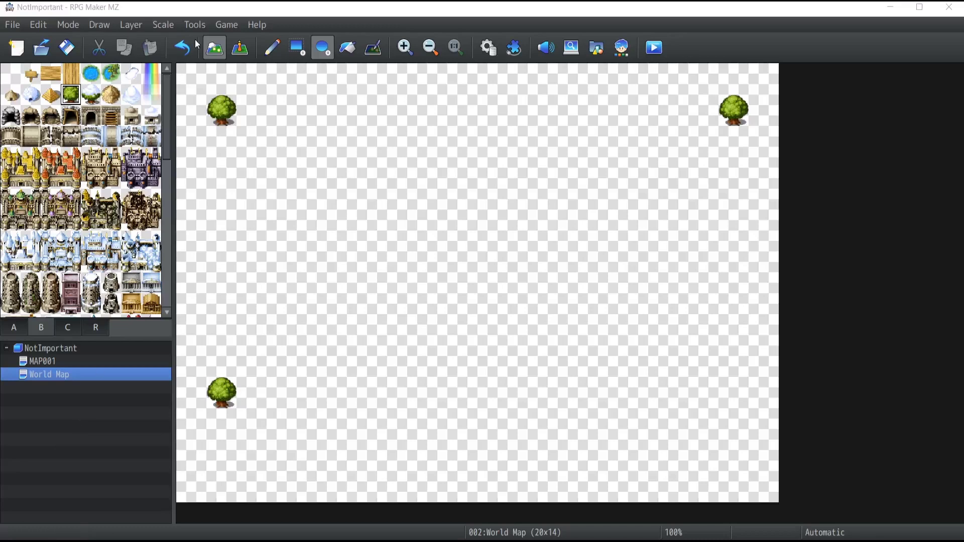
# Flood-fill the empty map with the tab A grass tile, then paint grass over the three trees
pyautogui.click(351, 51)
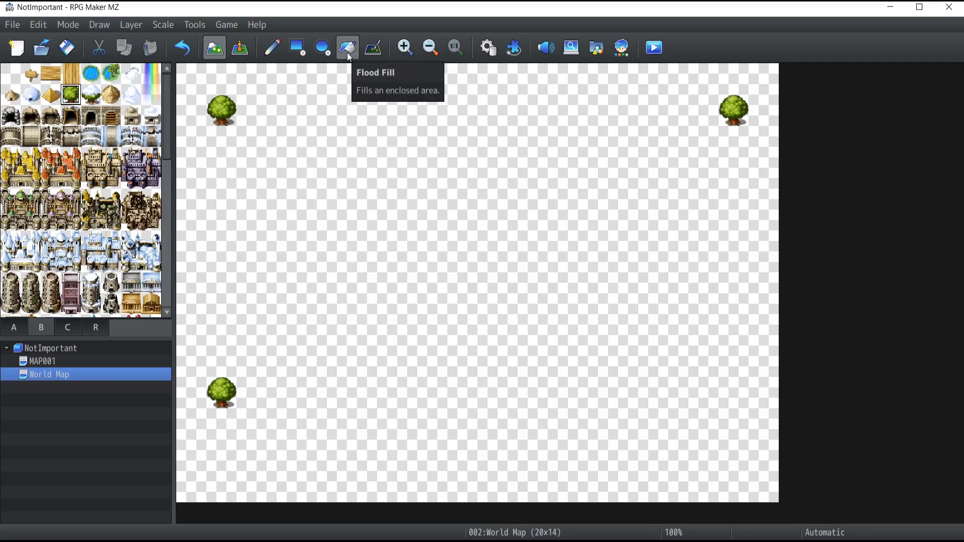
pyautogui.click(17, 327)
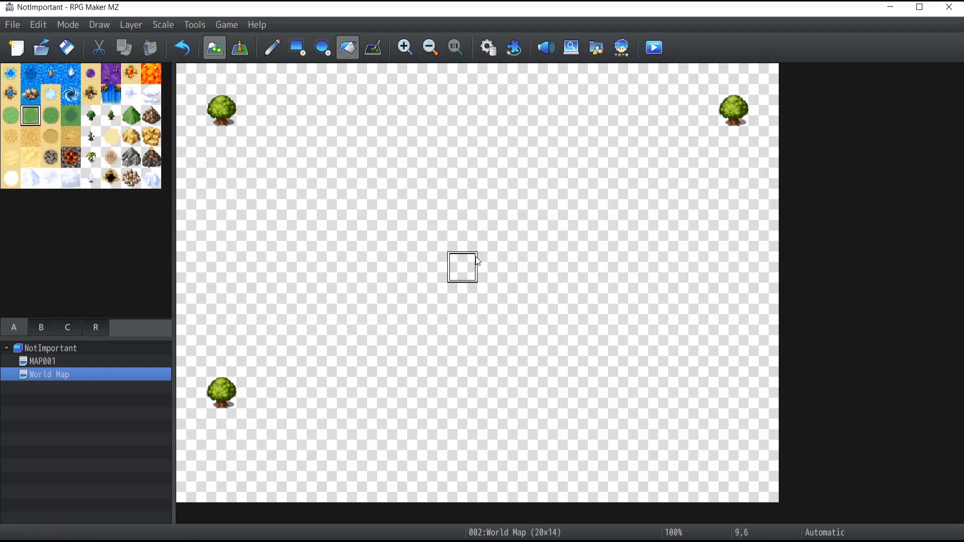
pyautogui.click(507, 226)
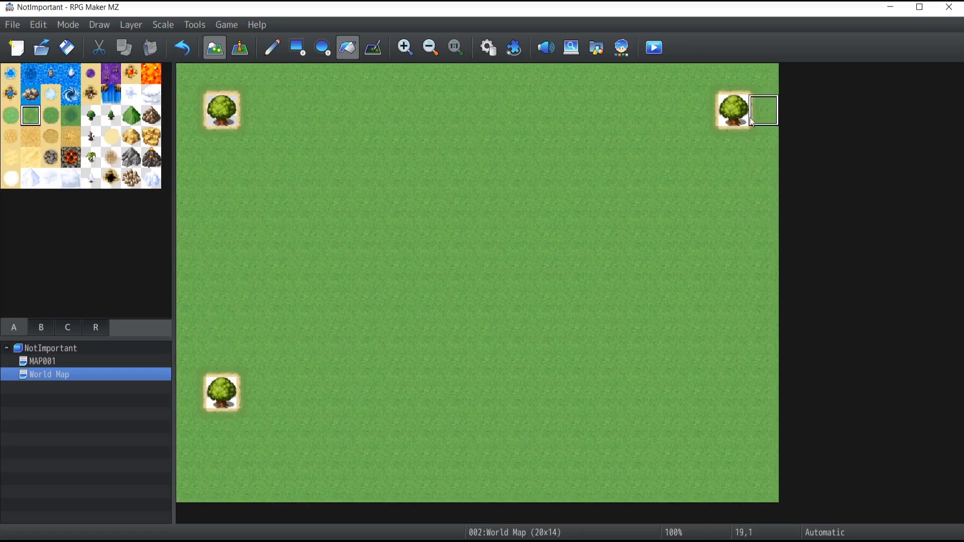
pyautogui.click(230, 115)
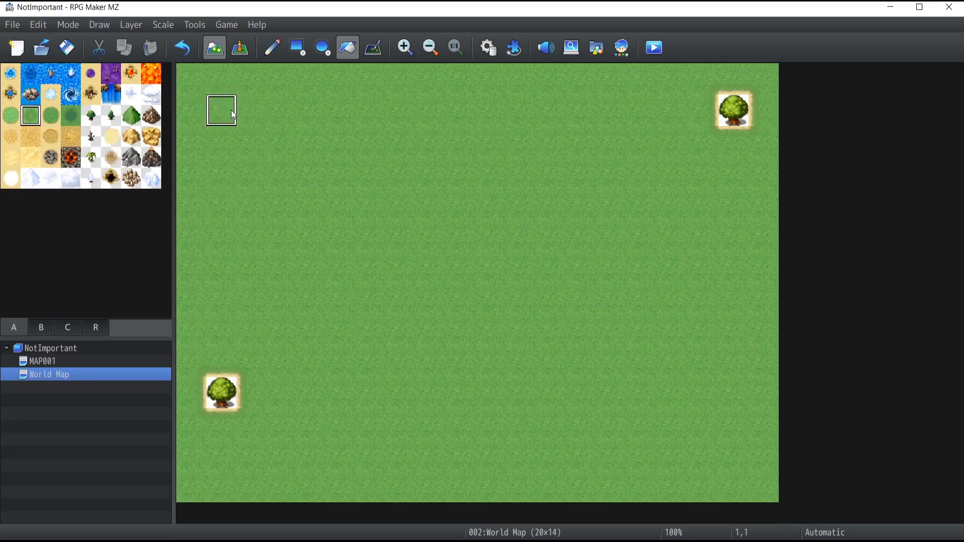
pyautogui.click(733, 110)
pyautogui.click(224, 391)
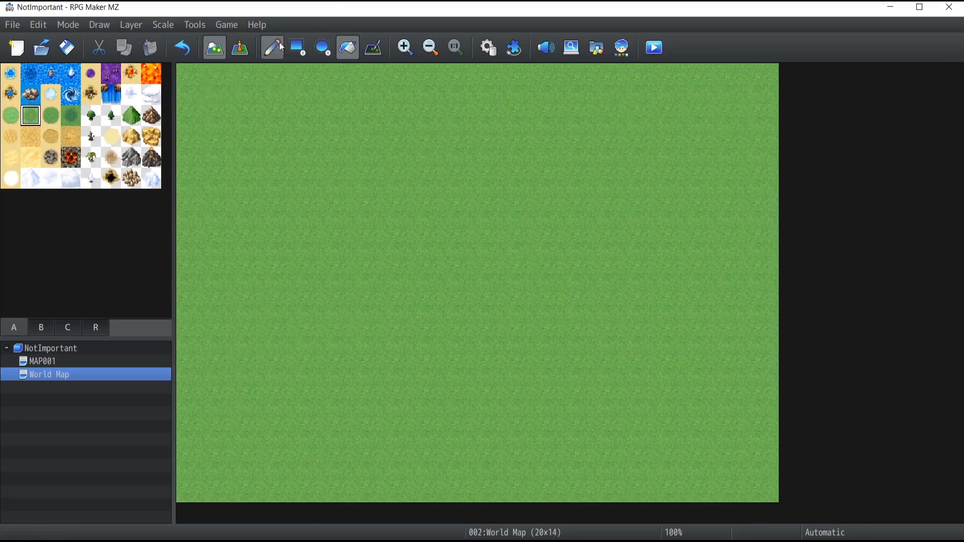
# Draw a filled ellipse of Giant Trees in the map centre
pyautogui.click(323, 48)
pyautogui.click(132, 115)
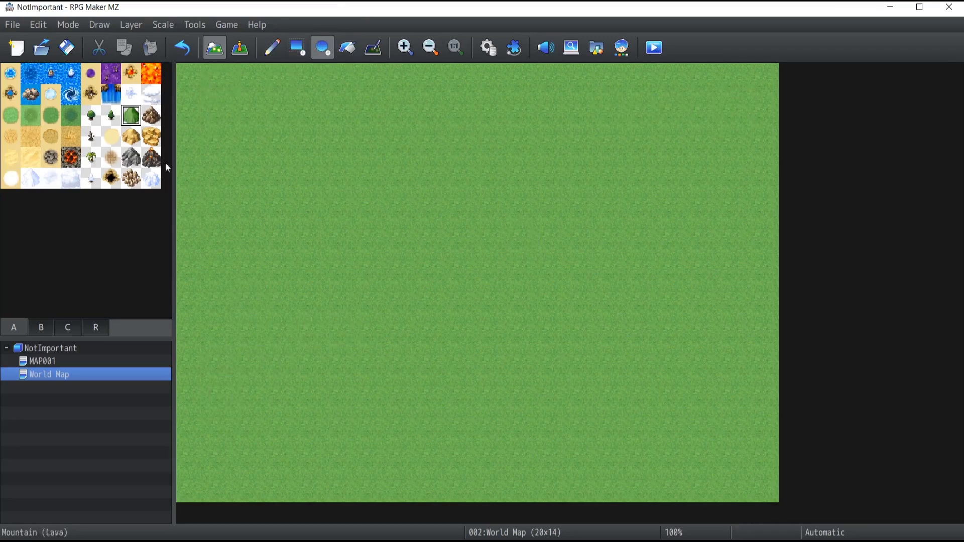
pyautogui.click(40, 328)
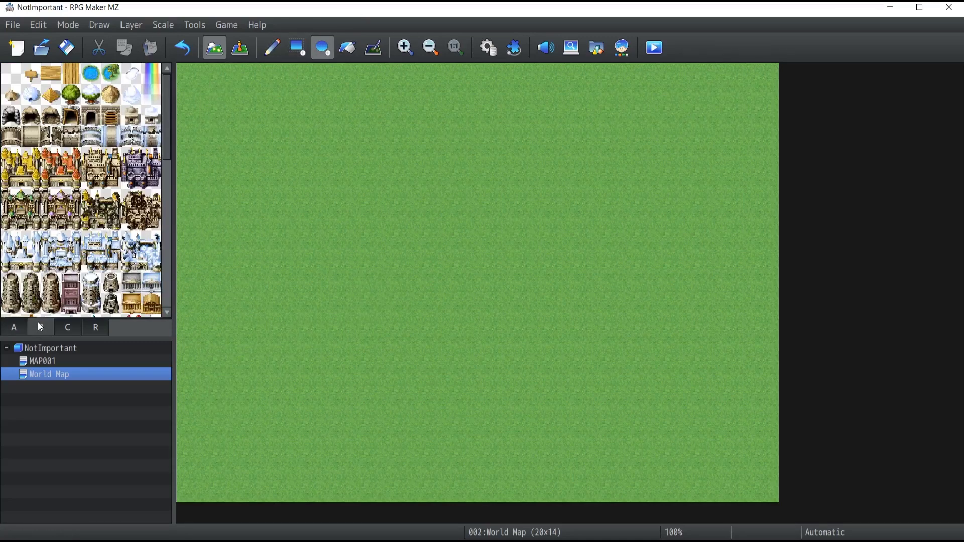
pyautogui.click(71, 94)
pyautogui.moveTo(363, 172); pyautogui.dragTo(613, 424)
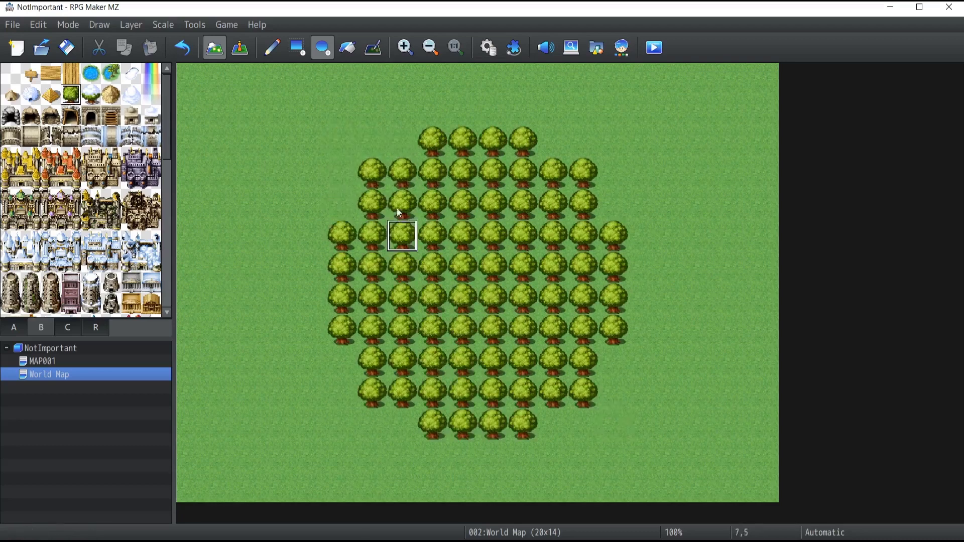
# Flood-fill the tree ellipse with pyramids, then flood-fill it back to grass and show tileset tab B
pyautogui.click(348, 48)
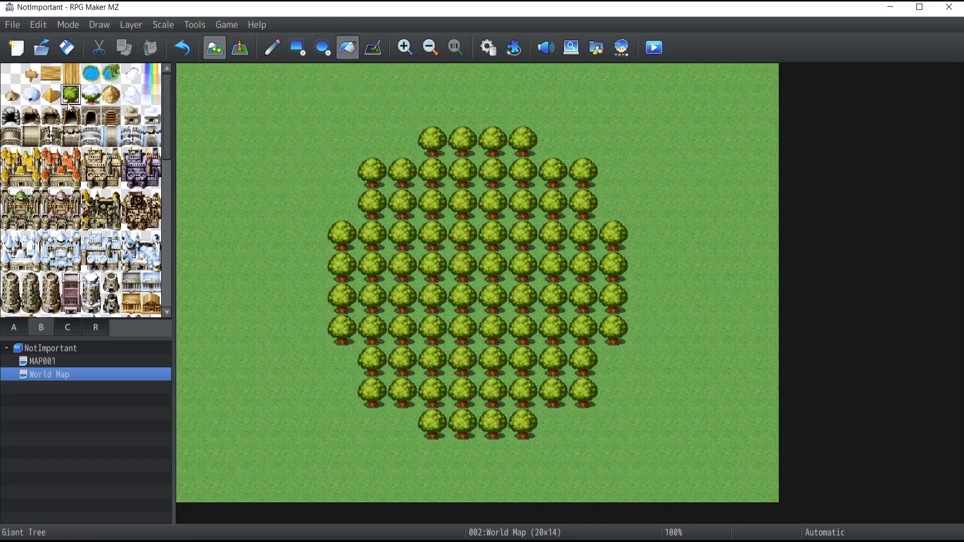
pyautogui.click(49, 99)
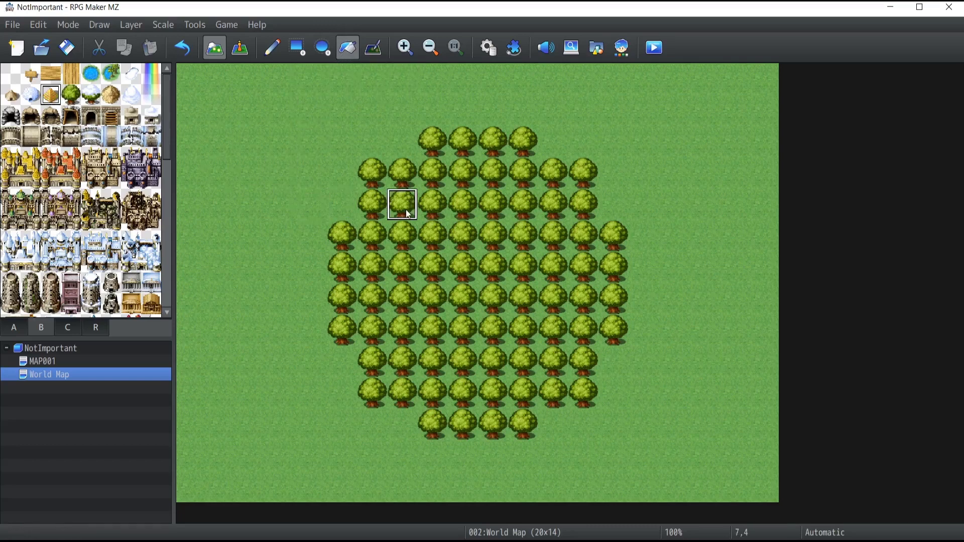
pyautogui.click(430, 206)
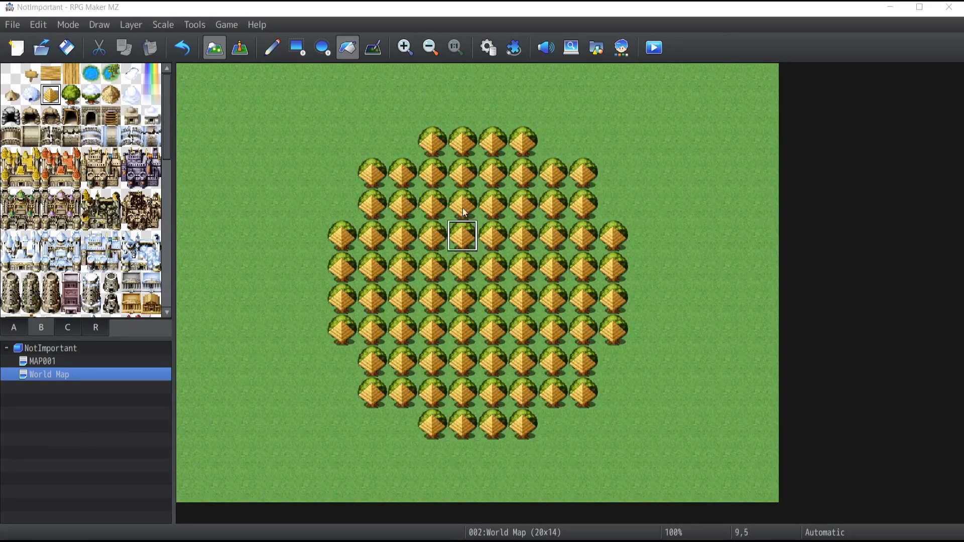
pyautogui.click(16, 331)
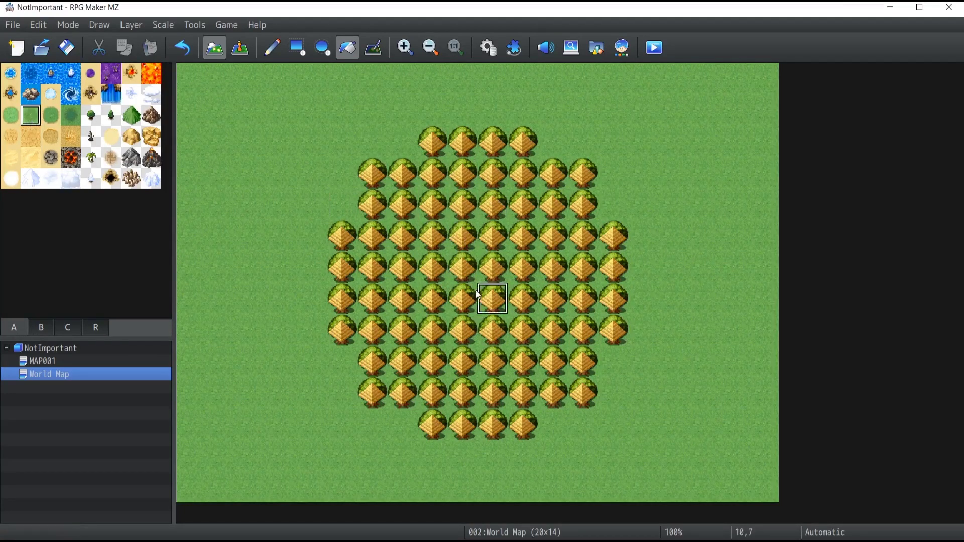
pyautogui.click(465, 237)
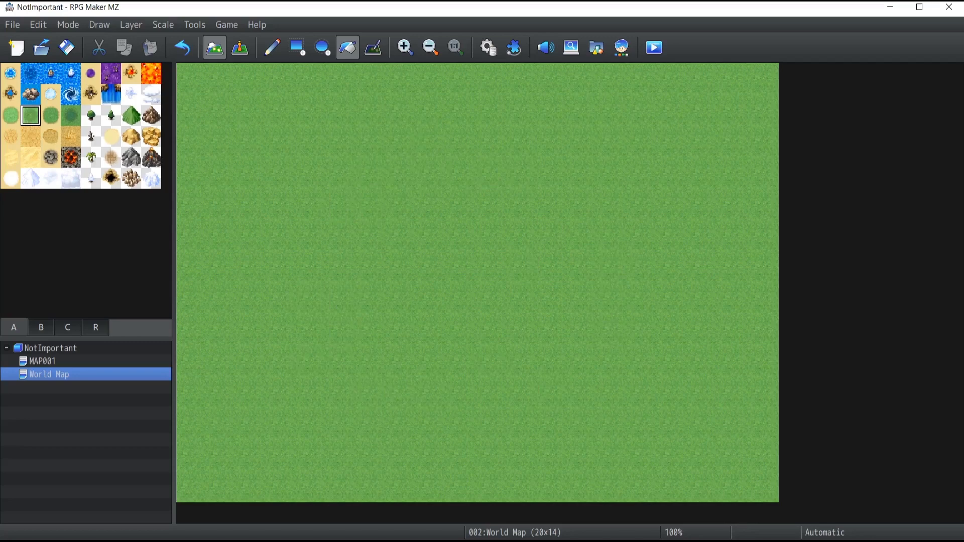
pyautogui.click(42, 328)
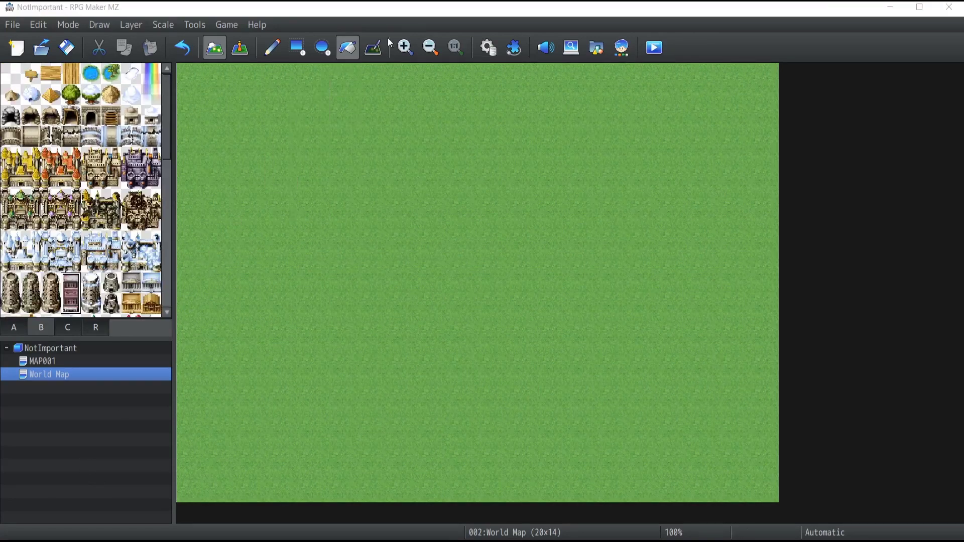
pyautogui.click(377, 49)
pyautogui.moveTo(453, 149)
pyautogui.mouseDown()
pyautogui.moveTo(452, 221)
pyautogui.moveTo(455, 150)
pyautogui.mouseUp()
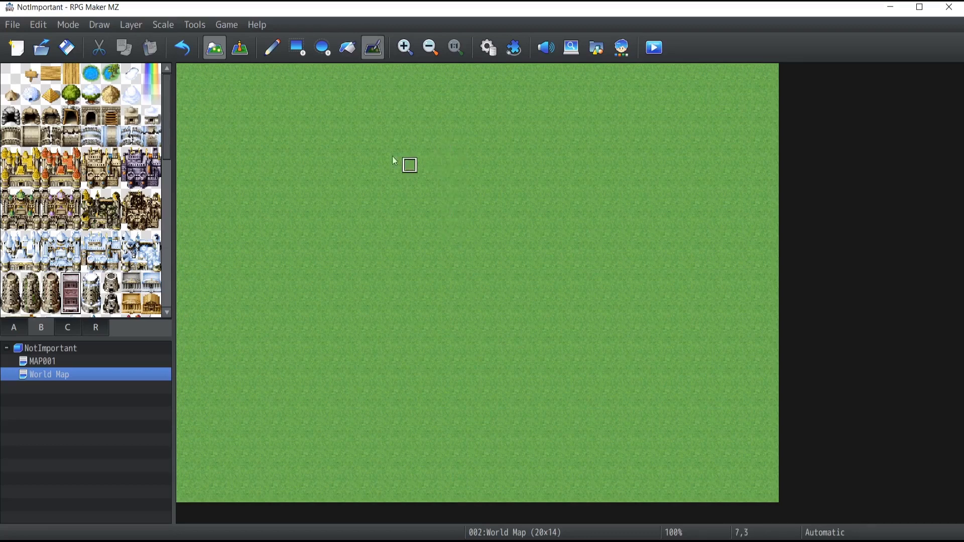
pyautogui.click(275, 53)
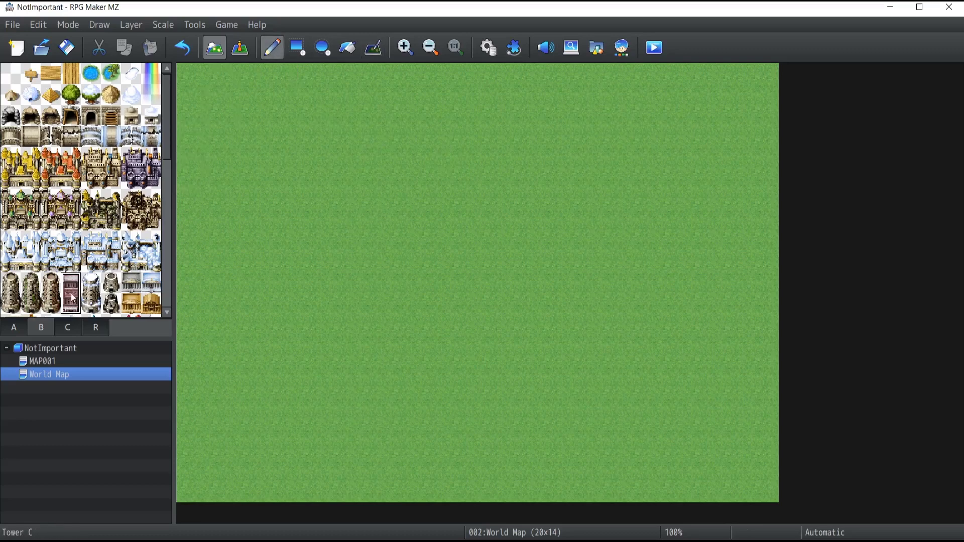
pyautogui.click(400, 218)
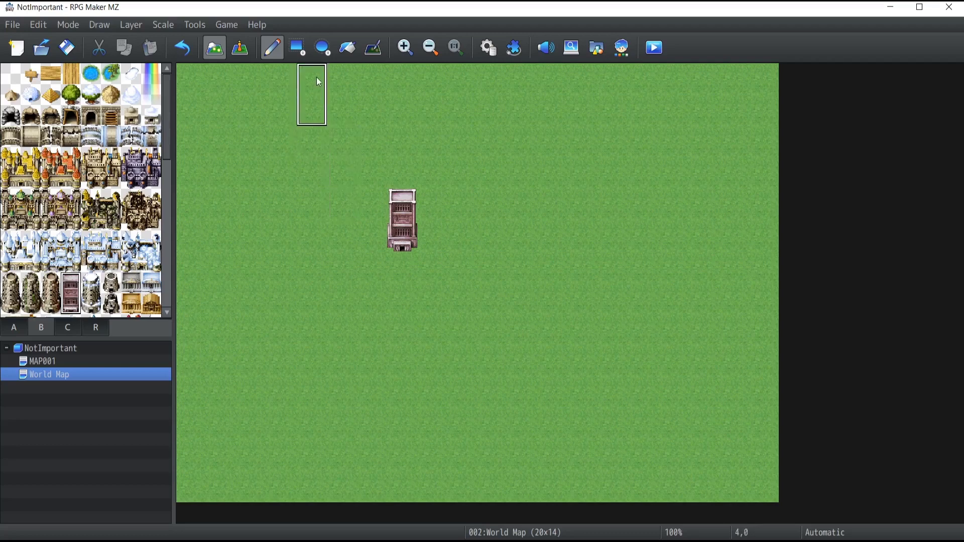
pyautogui.click(373, 48)
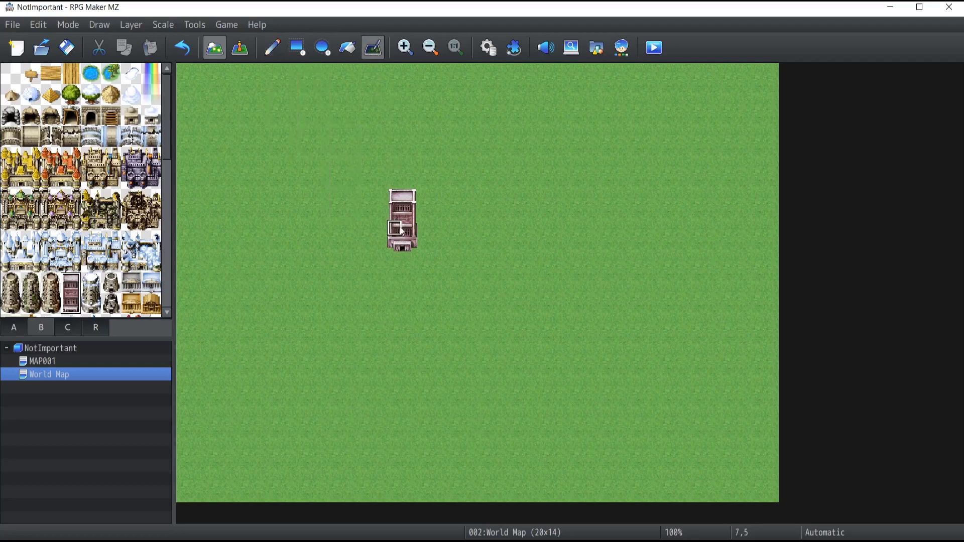
pyautogui.moveTo(425, 246); pyautogui.dragTo(424, 209)
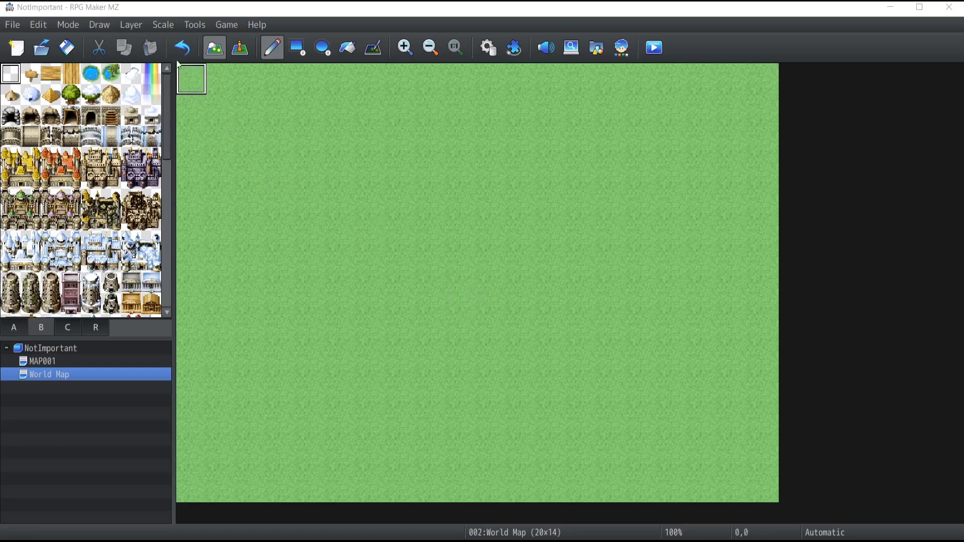
# Set map editing to Layer 1 from the Layer menu
pyautogui.click(132, 25)
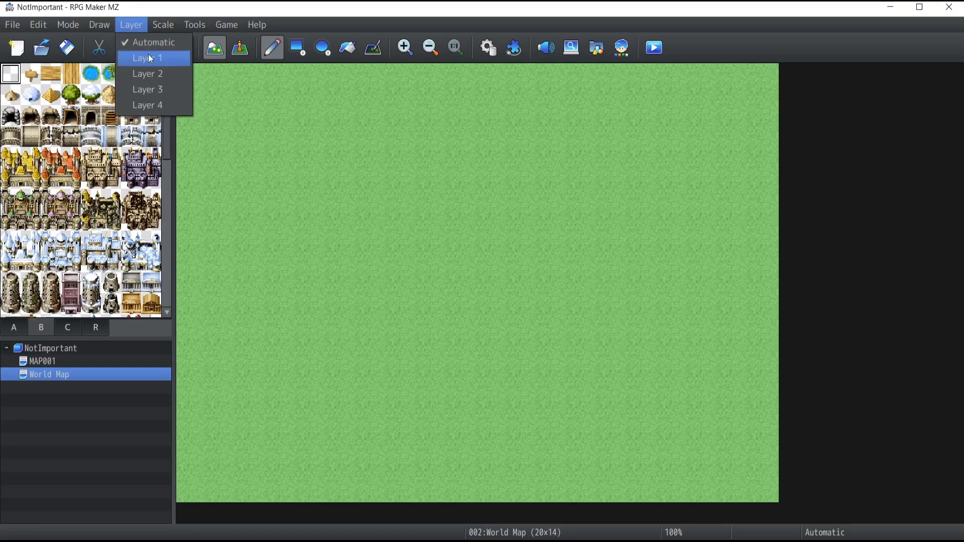
pyautogui.click(152, 104)
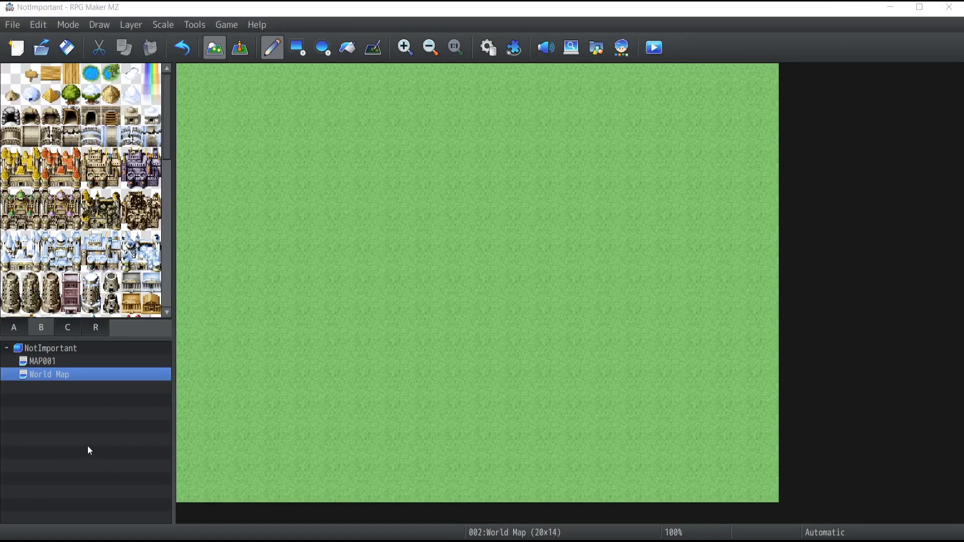
pyautogui.click(132, 25)
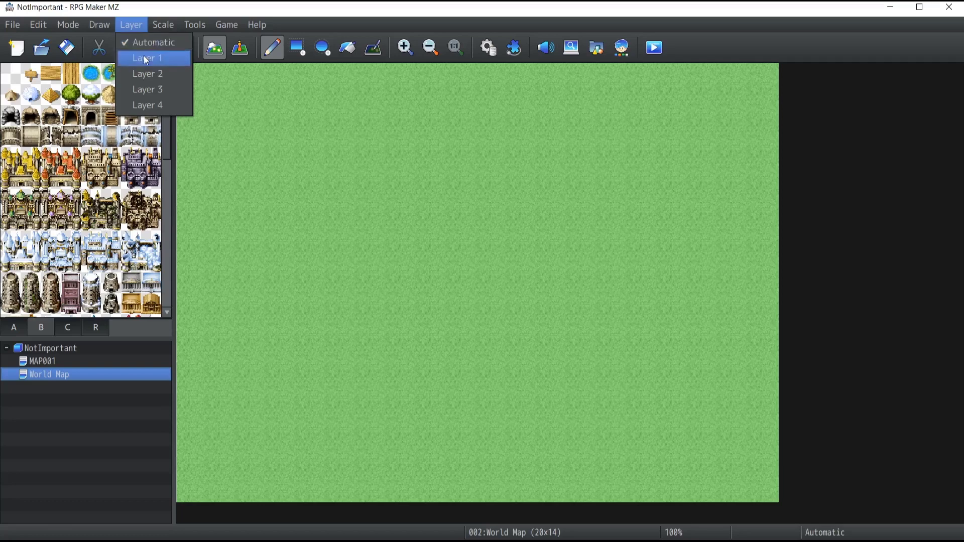
pyautogui.click(146, 59)
pyautogui.moveTo(183, 70); pyautogui.dragTo(231, 99, button='right')
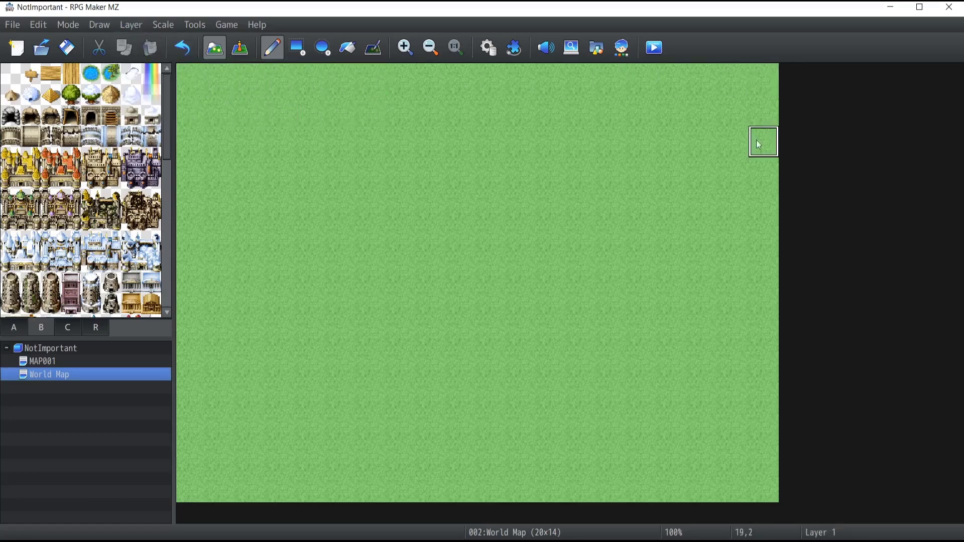
# Try Layers 2, 3 and 4 in turn, then return editing to Layer 1
pyautogui.click(132, 25)
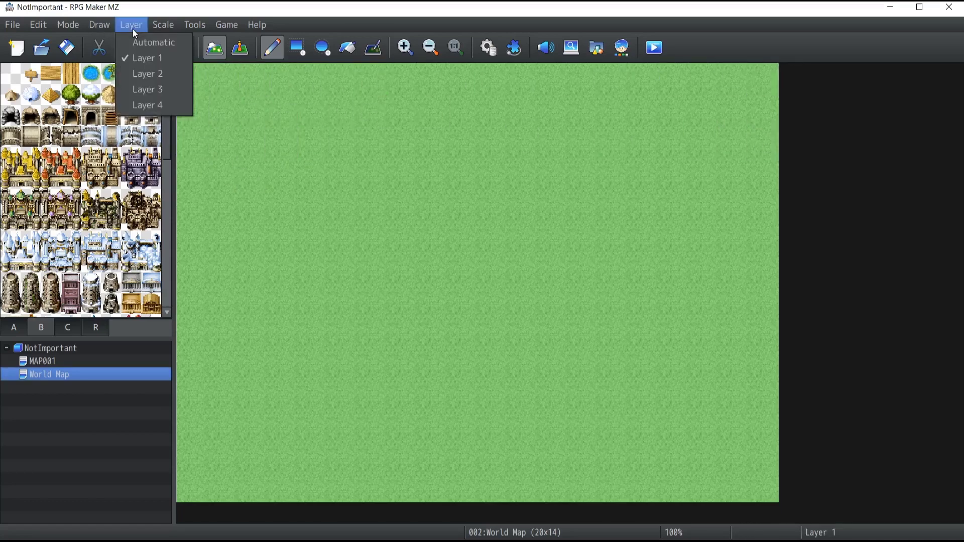
pyautogui.click(142, 76)
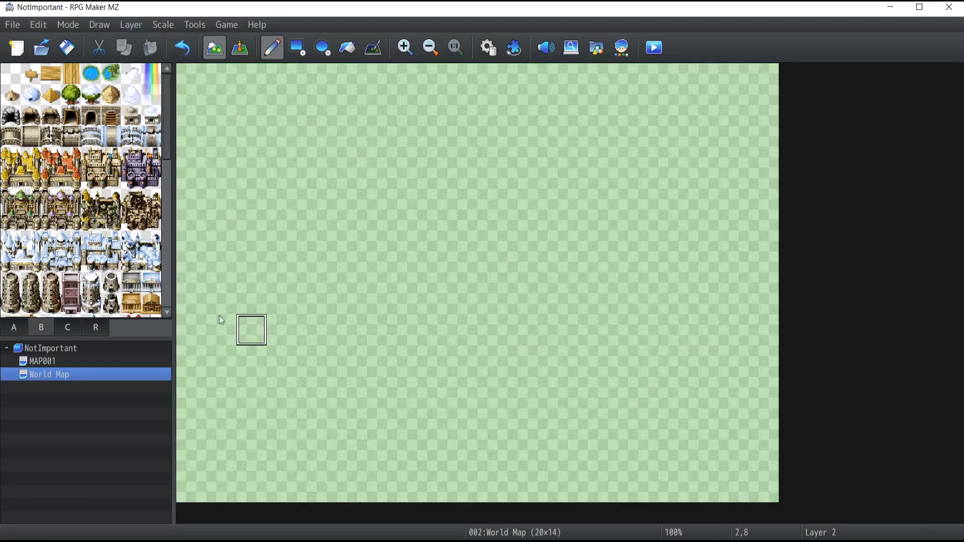
pyautogui.click(125, 26)
pyautogui.click(135, 89)
pyautogui.click(128, 26)
pyautogui.click(138, 104)
pyautogui.click(129, 25)
pyautogui.click(144, 59)
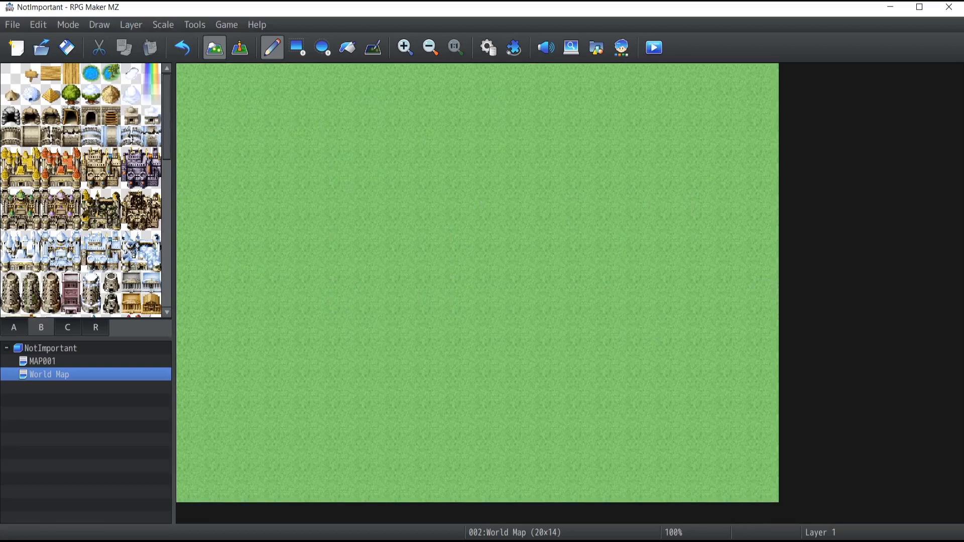
pyautogui.moveTo(50, 282); pyautogui.dragTo(51, 304)
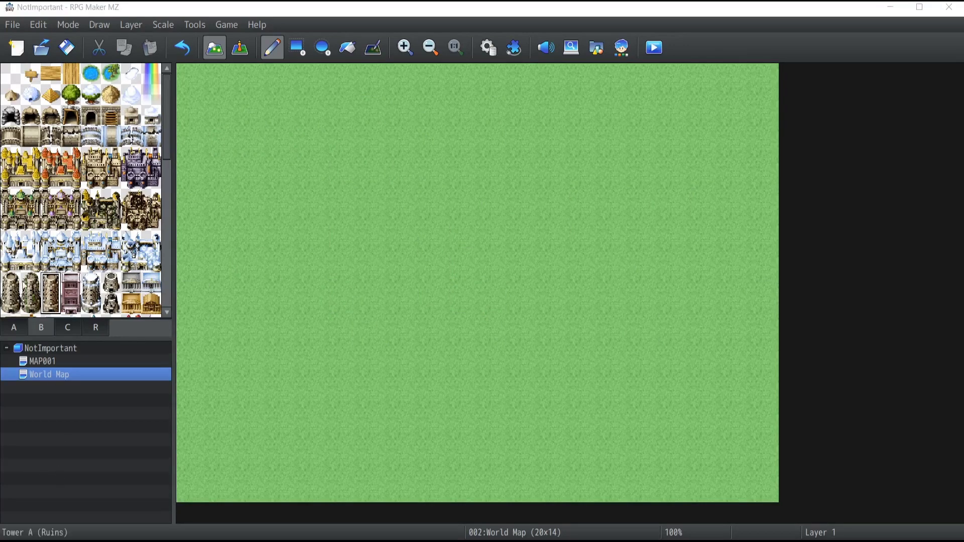
# Place two towers left and right of the map centre, then switch editing to Layer 3
pyautogui.click(341, 250)
pyautogui.click(576, 250)
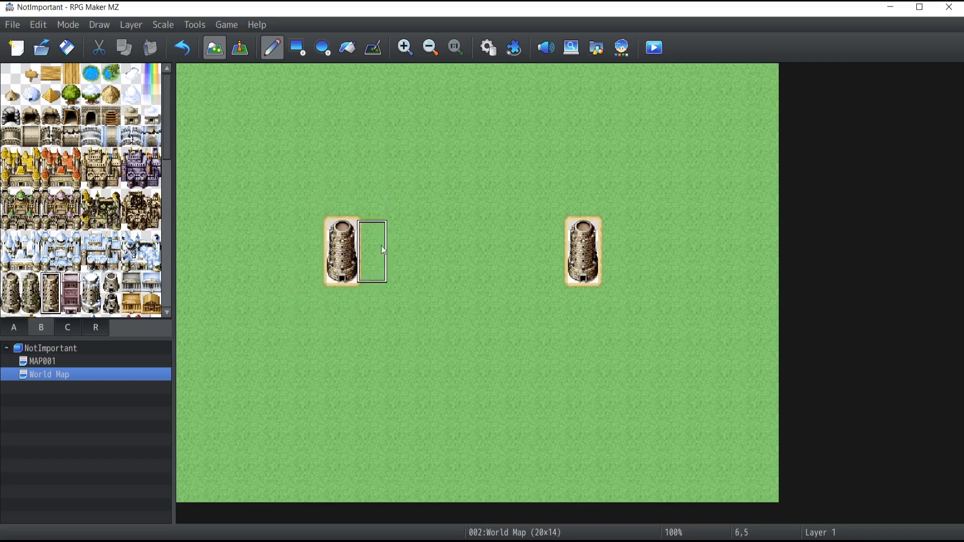
pyautogui.rightClick(346, 247)
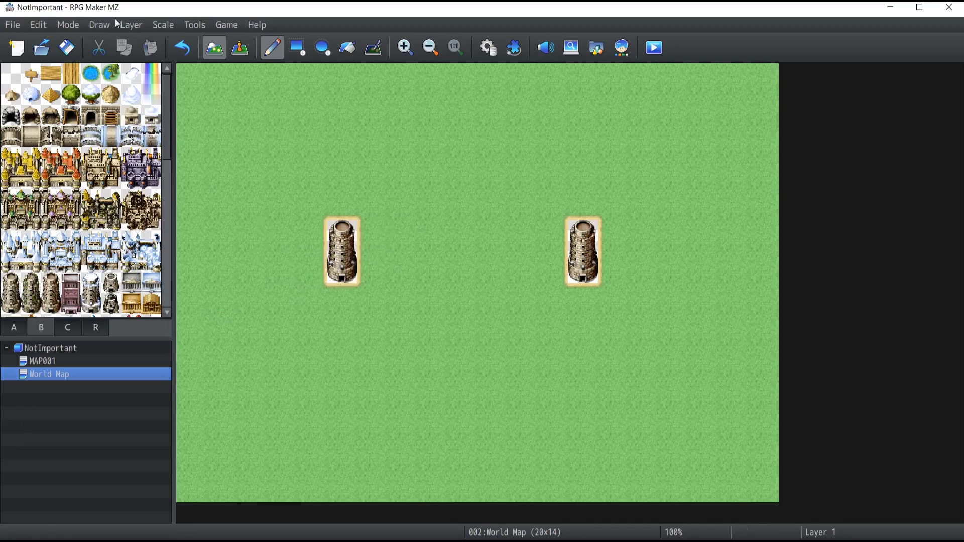
pyautogui.click(132, 26)
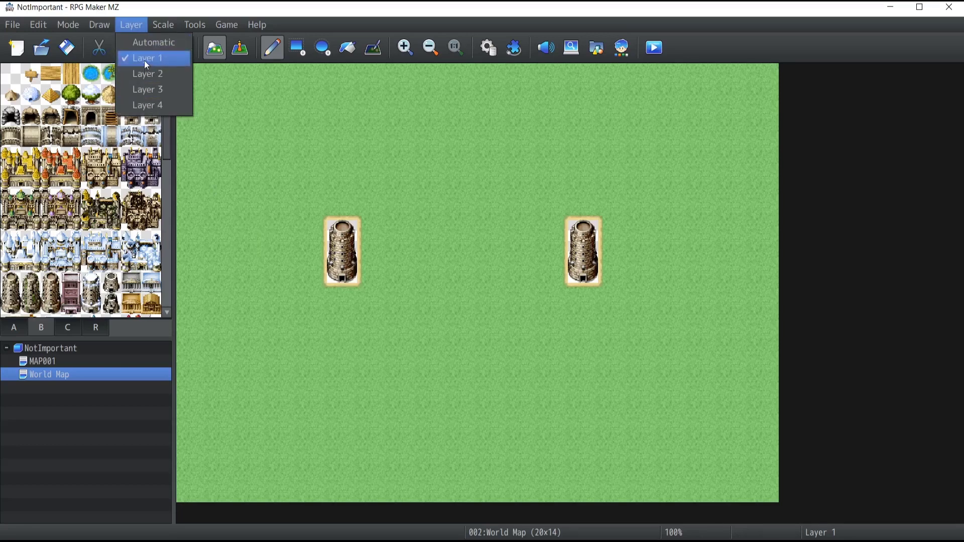
pyautogui.click(159, 91)
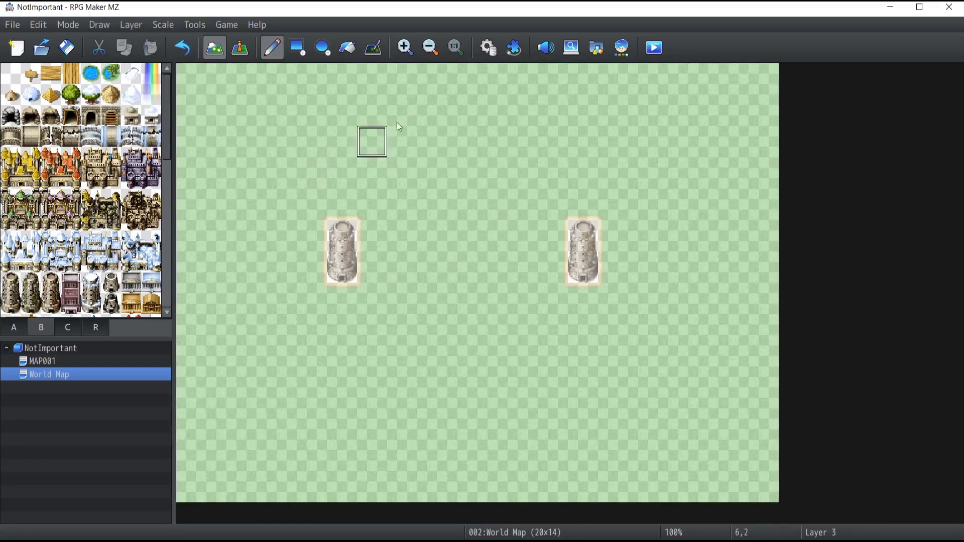
# Place a third tower at cell 9,3 above the other two, with Automatic layer mode
pyautogui.click(48, 284)
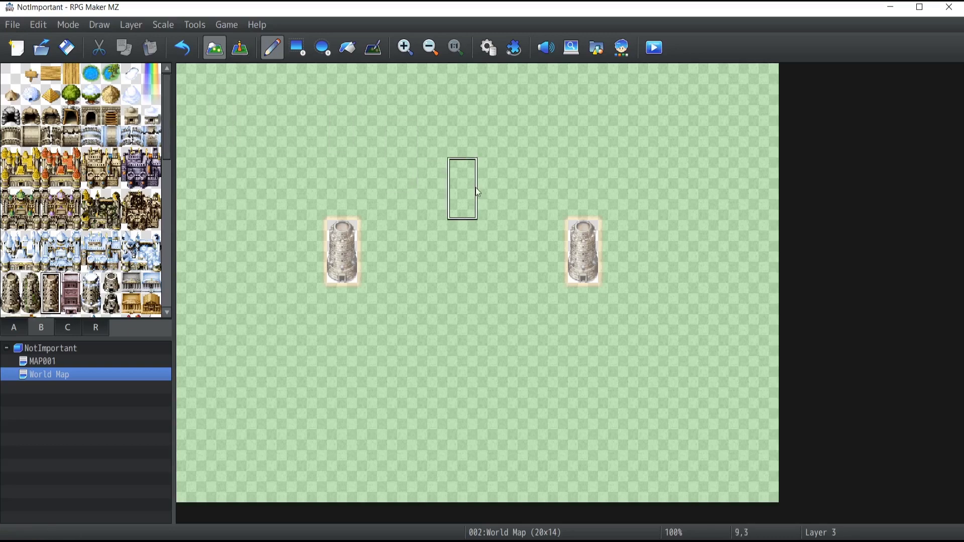
pyautogui.click(461, 187)
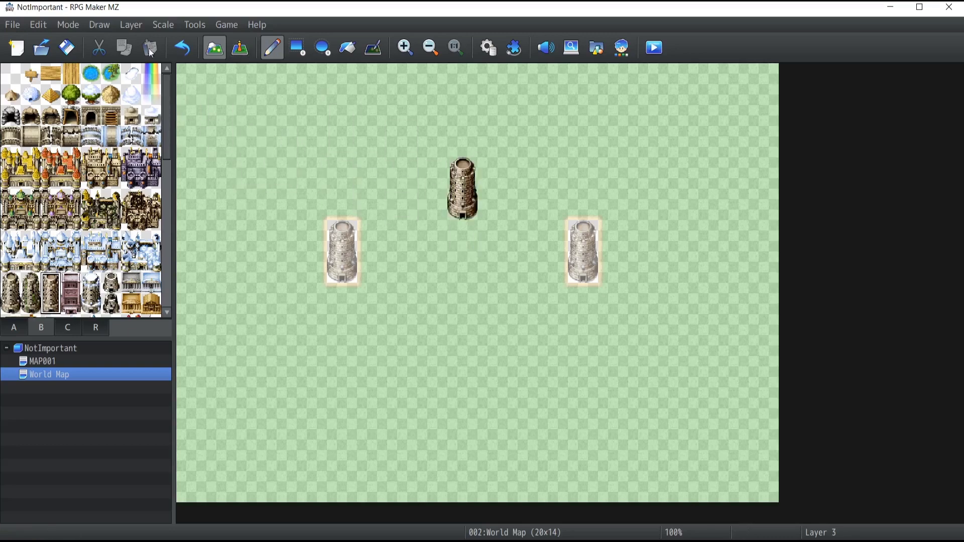
pyautogui.click(128, 26)
pyautogui.click(145, 46)
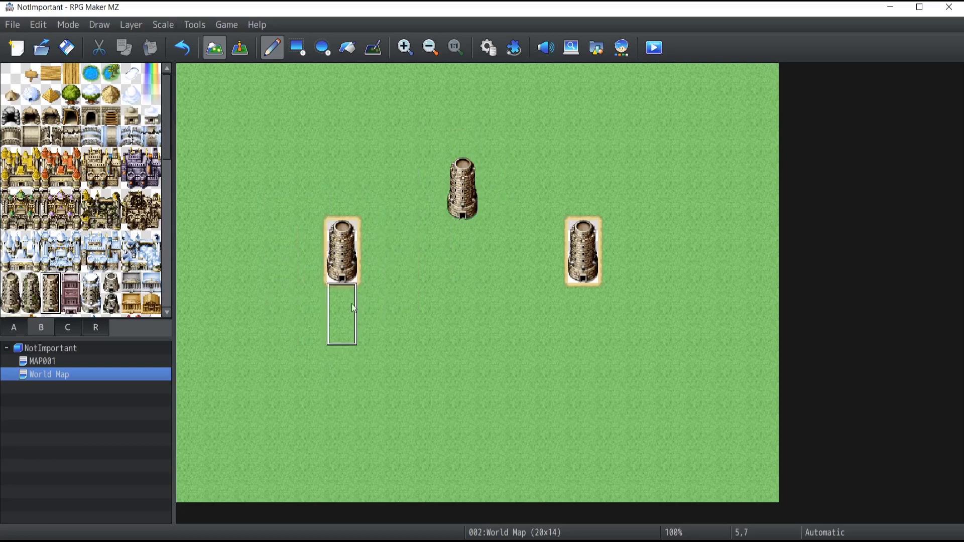
# Cycle editing through Layers 3, 1, 2, 3 and 4, then set it back to Automatic
pyautogui.click(133, 26)
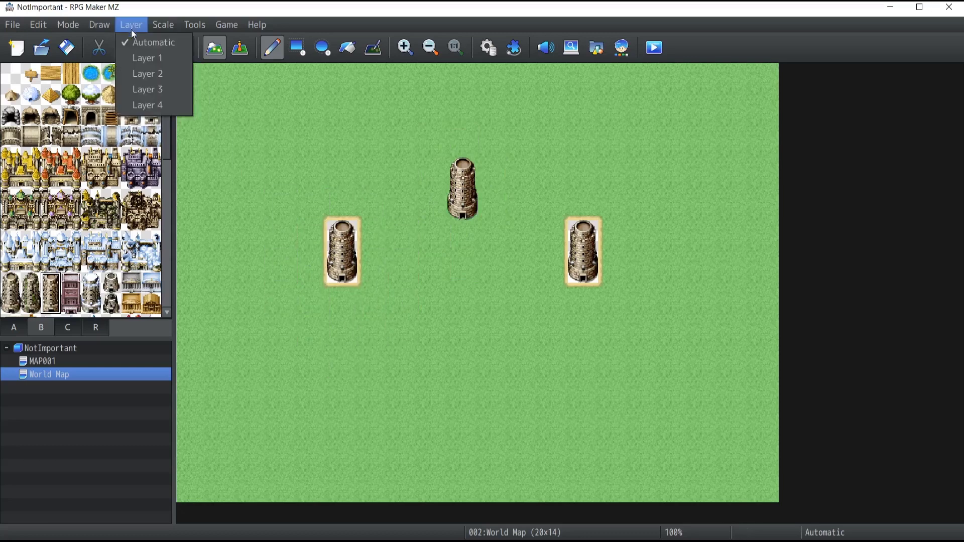
pyautogui.click(140, 89)
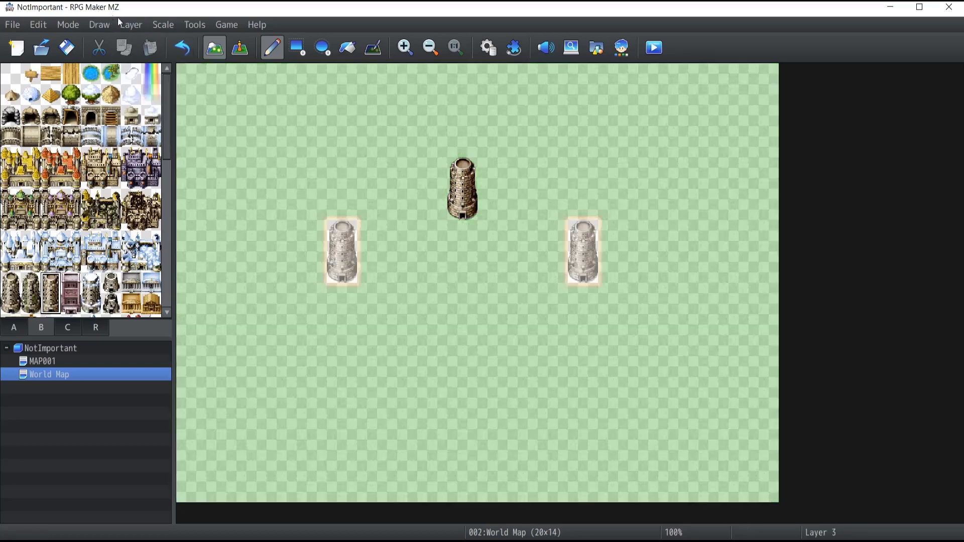
pyautogui.click(131, 25)
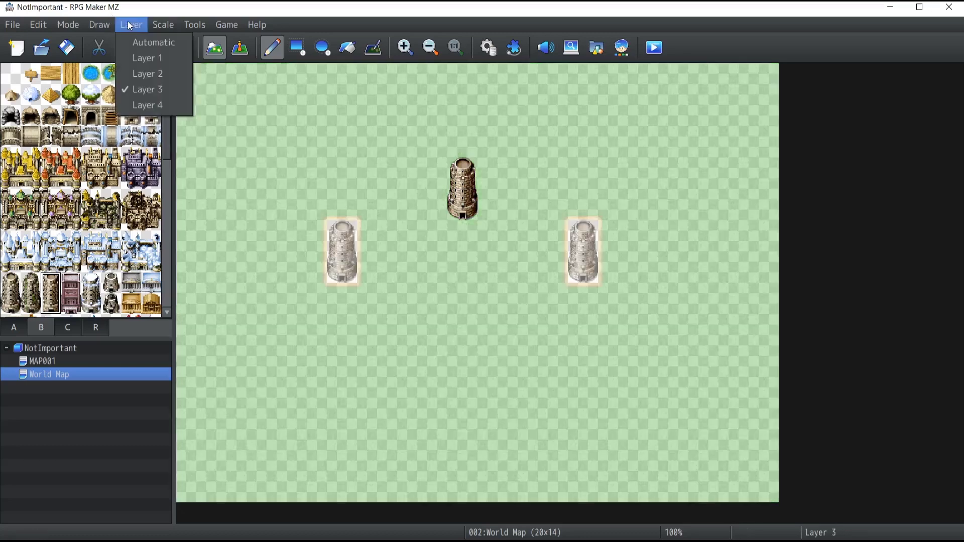
pyautogui.click(147, 58)
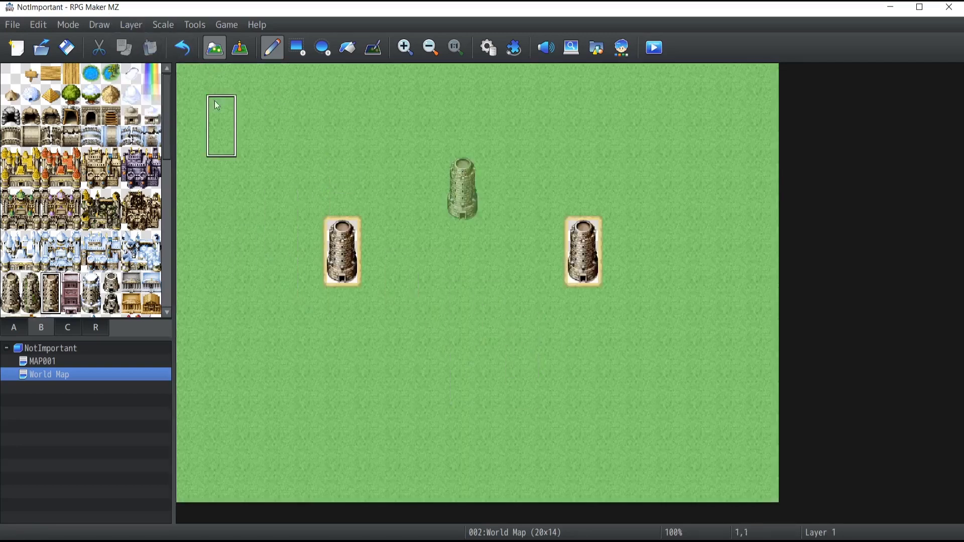
pyautogui.click(129, 25)
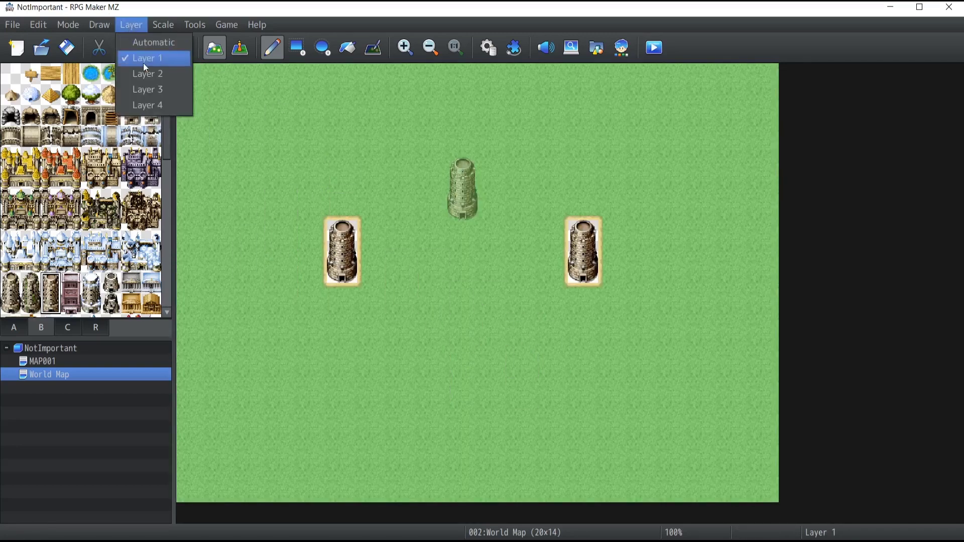
pyautogui.click(147, 76)
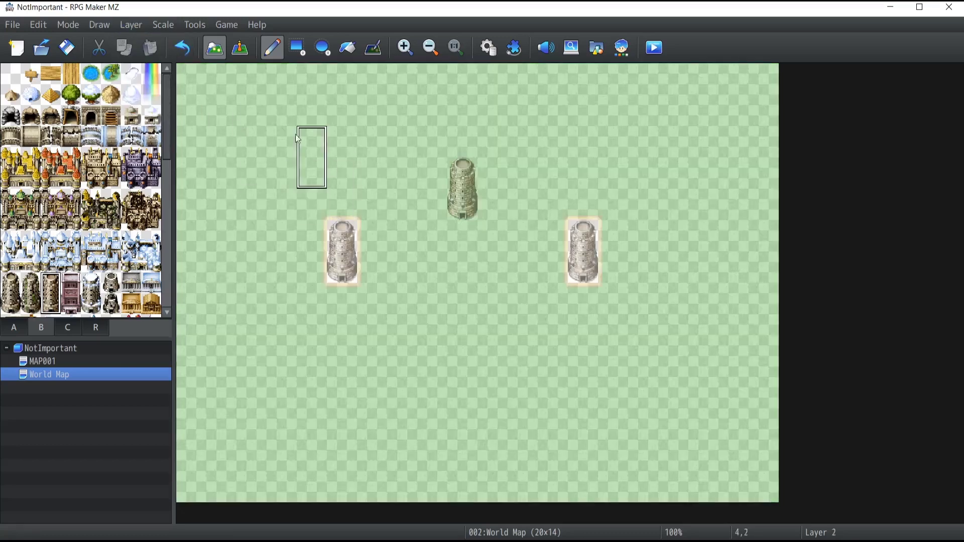
pyautogui.click(128, 29)
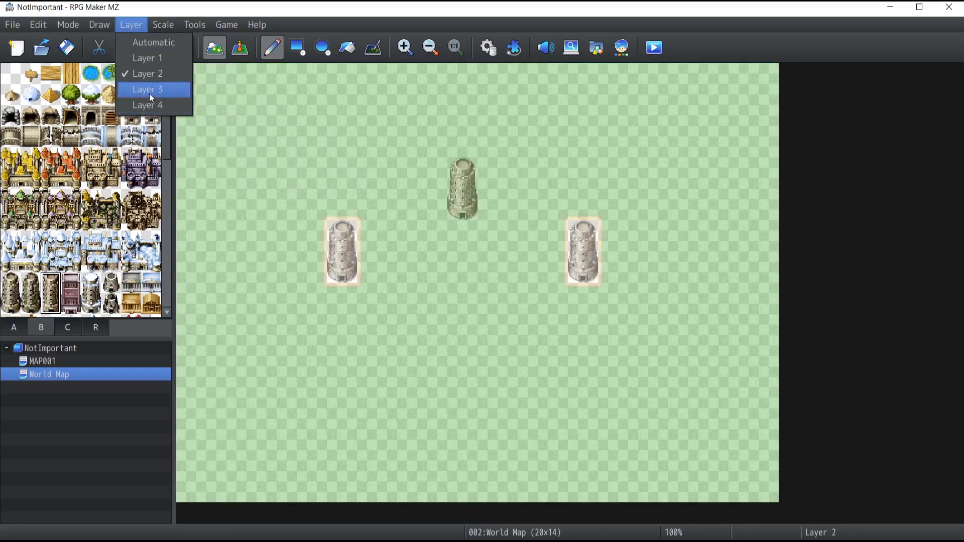
pyautogui.click(149, 91)
pyautogui.click(137, 27)
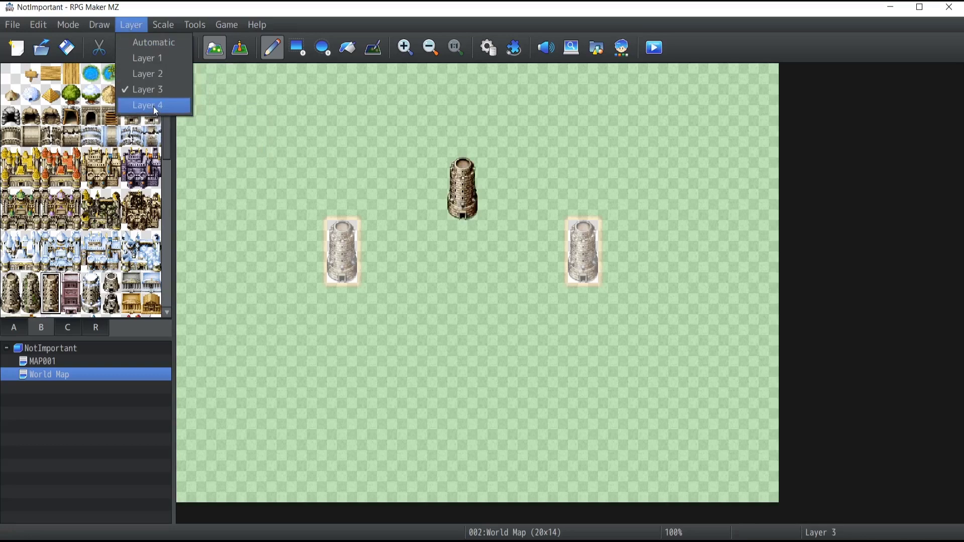
pyautogui.click(152, 107)
pyautogui.click(131, 26)
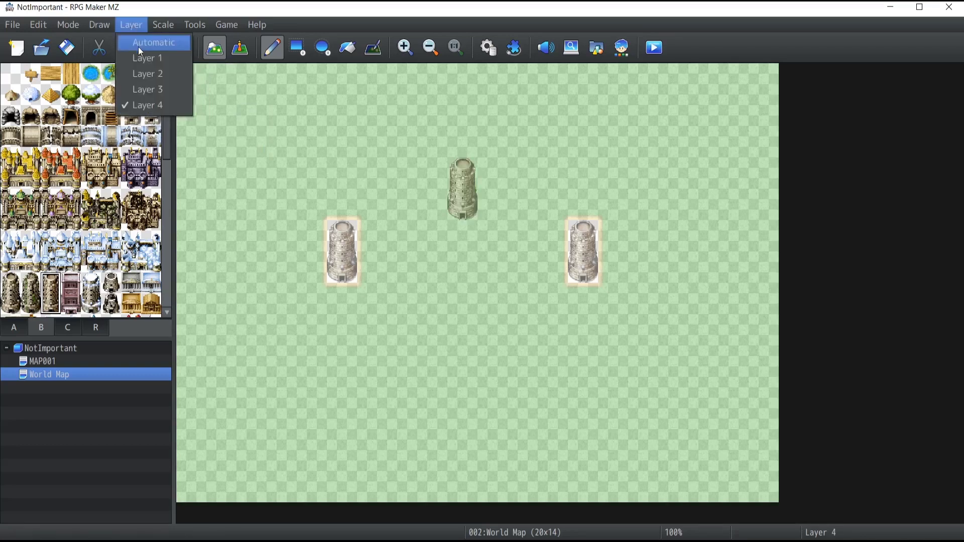
pyautogui.click(141, 45)
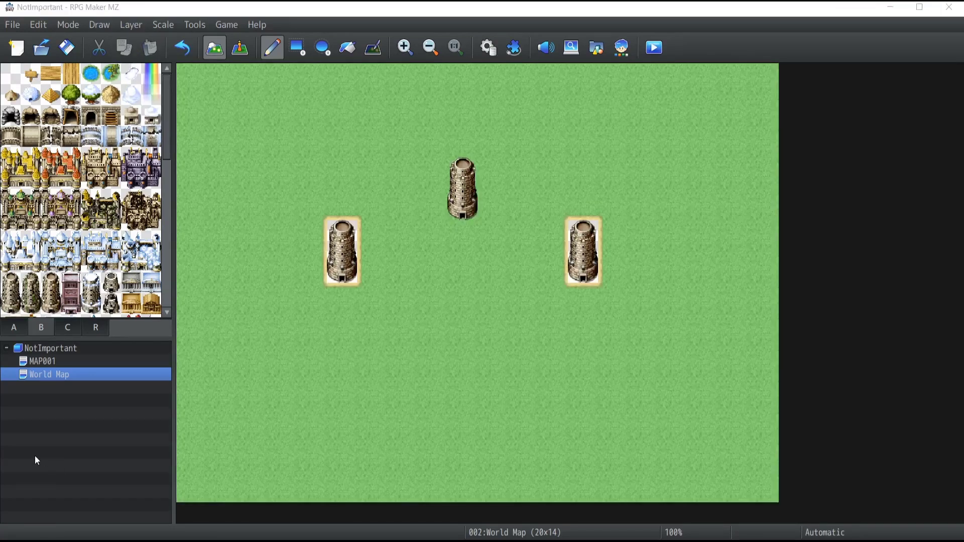
pyautogui.moveTo(52, 158); pyautogui.dragTo(68, 177)
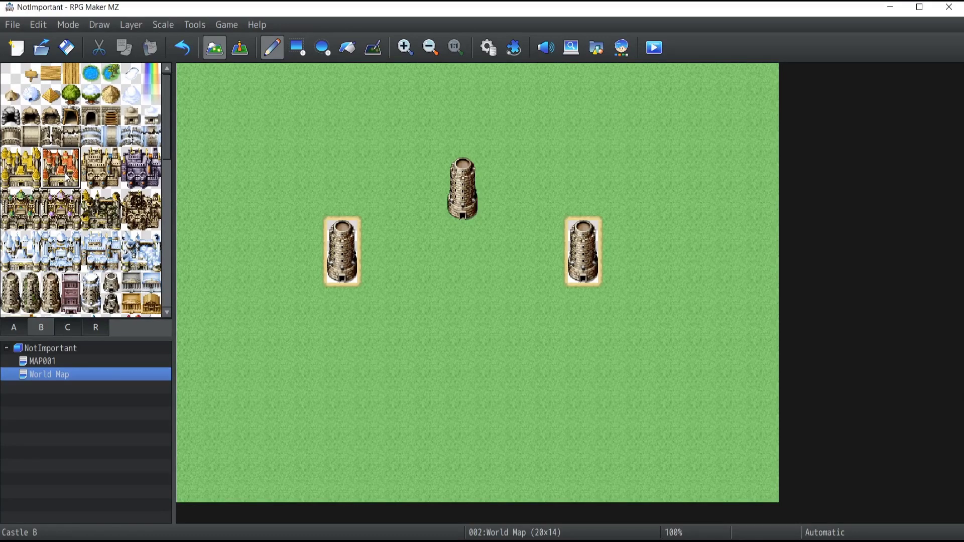
# Stamp the castle below the middle tower in Automatic layer mode and zoom to 150%
pyautogui.click(130, 25)
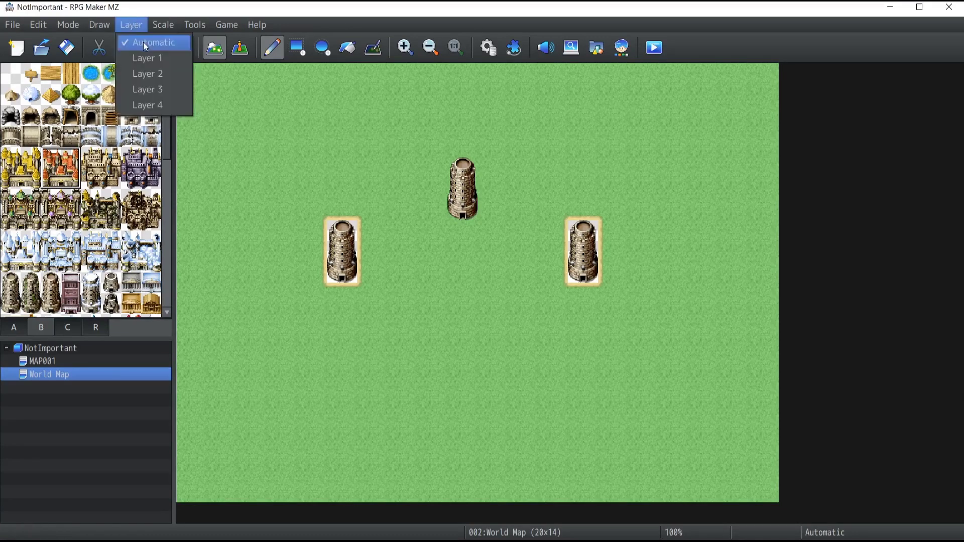
pyautogui.click(141, 45)
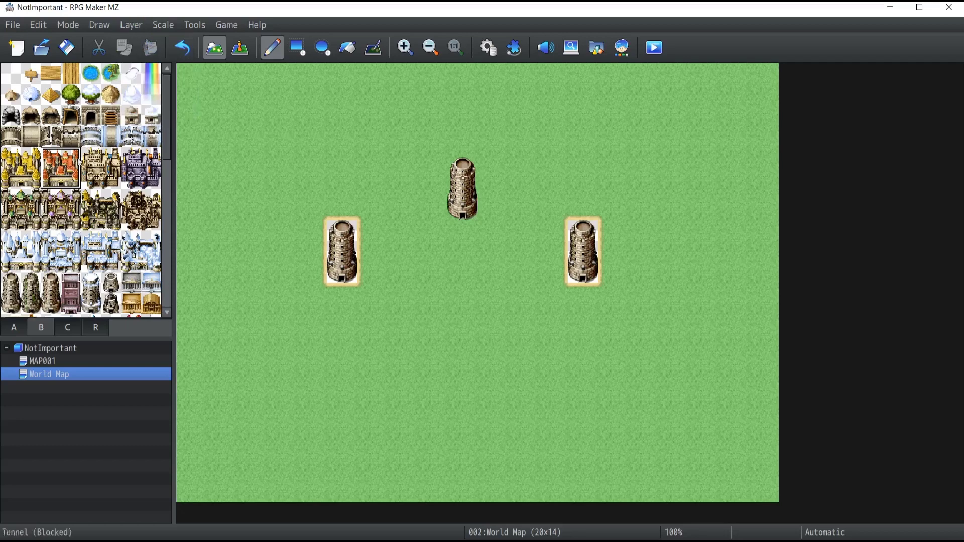
pyautogui.click(448, 322)
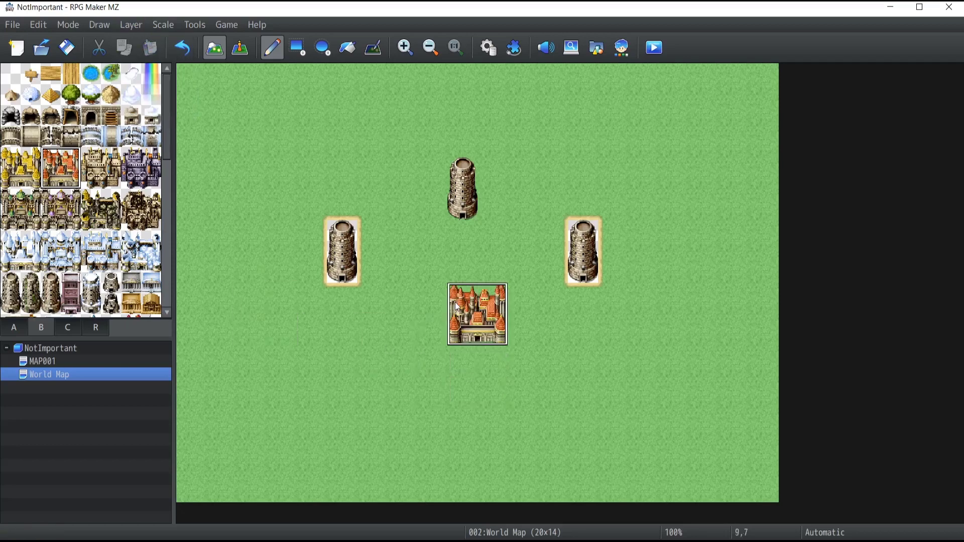
pyautogui.click(403, 49)
pyautogui.click(404, 49)
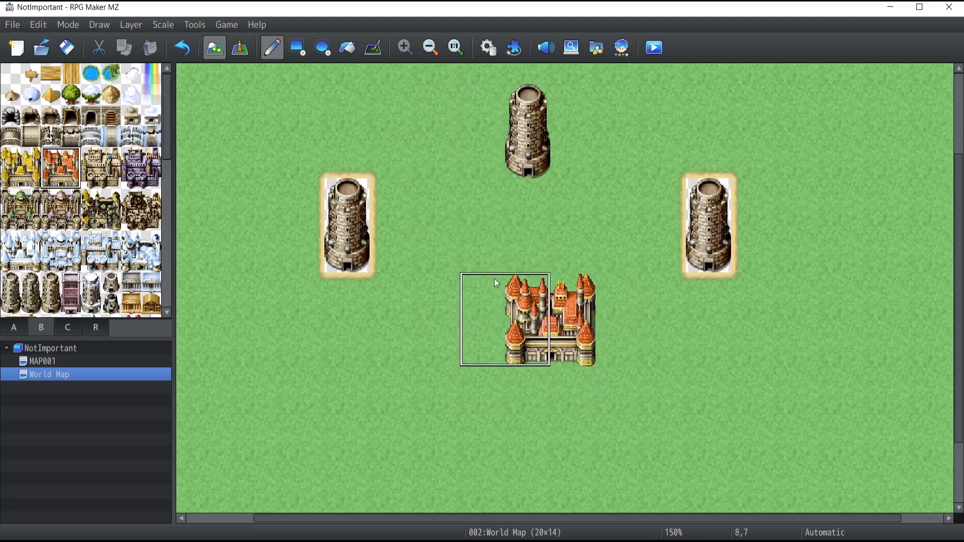
# Try two village tiles on the castle's top, undo them, and switch editing to Layer 4
pyautogui.scroll(-5, 107, 205)
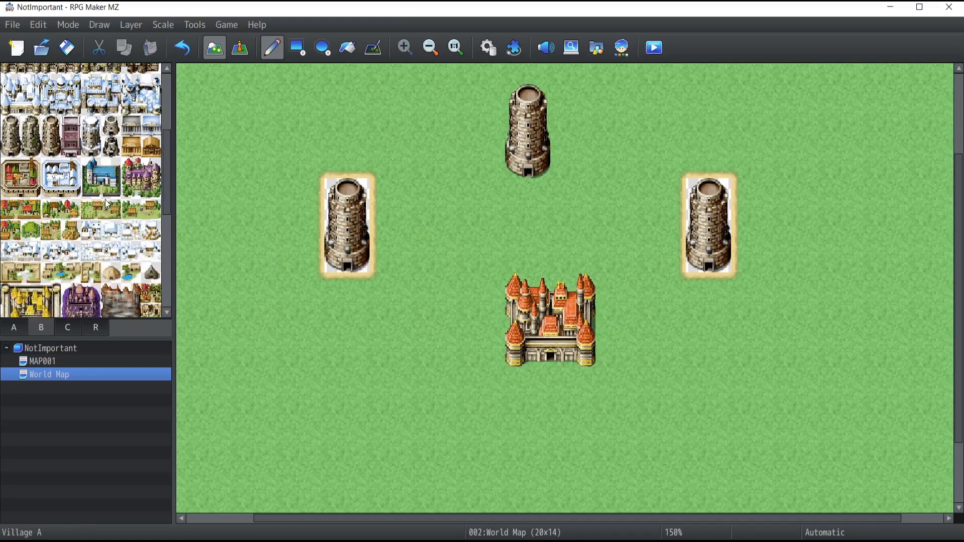
pyautogui.moveTo(107, 212); pyautogui.dragTo(111, 212)
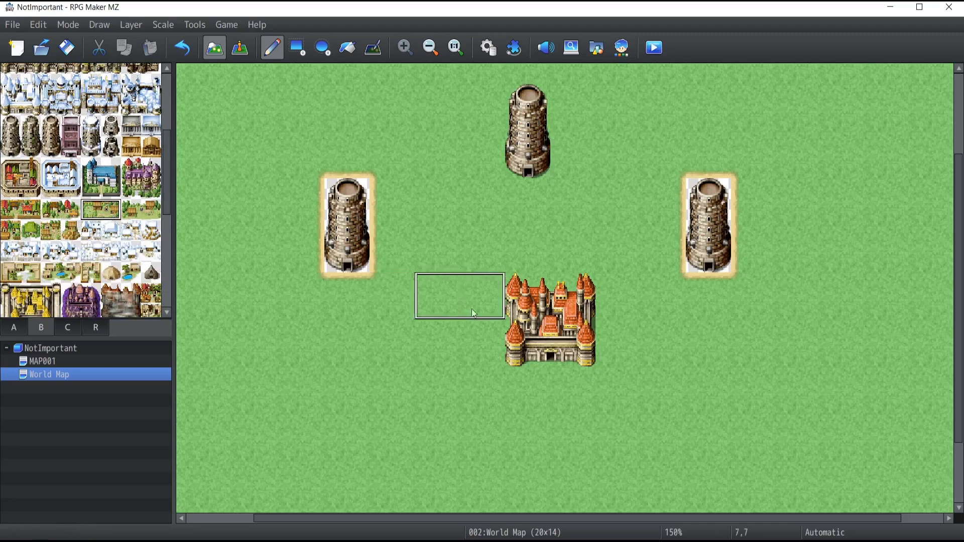
pyautogui.click(518, 299)
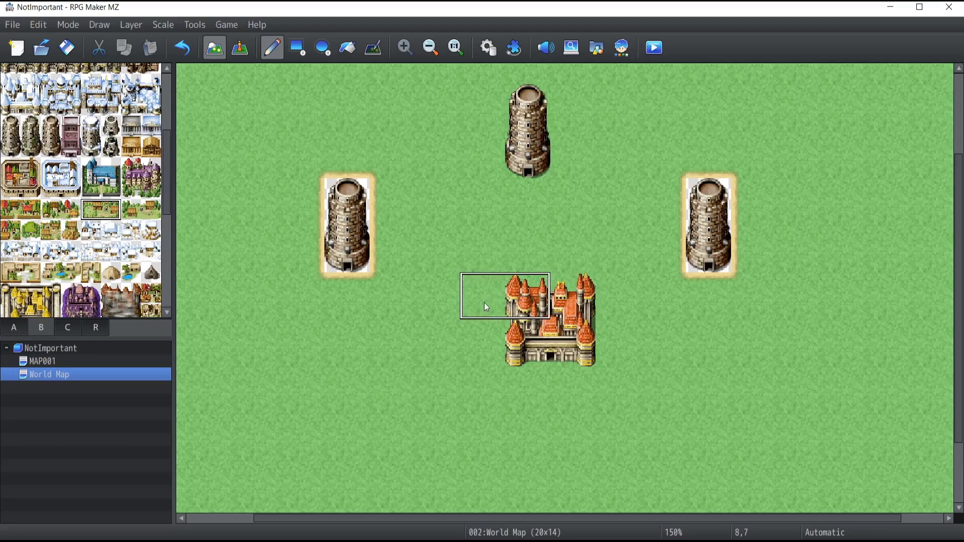
pyautogui.click(484, 303)
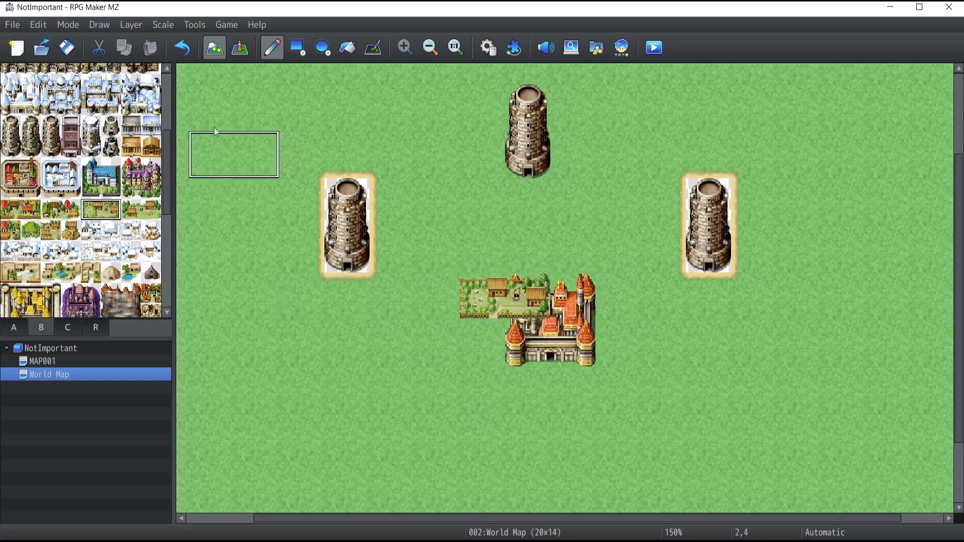
pyautogui.click(182, 48)
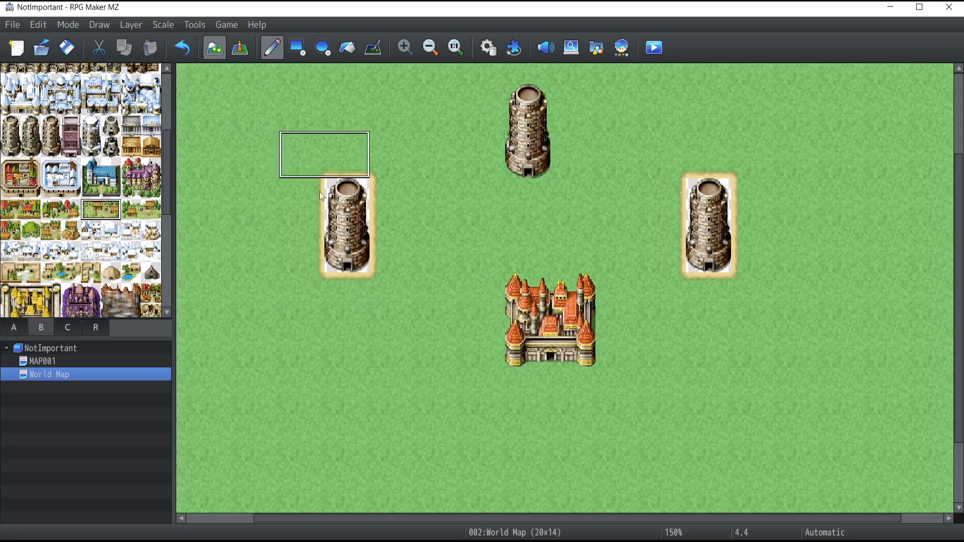
pyautogui.click(133, 26)
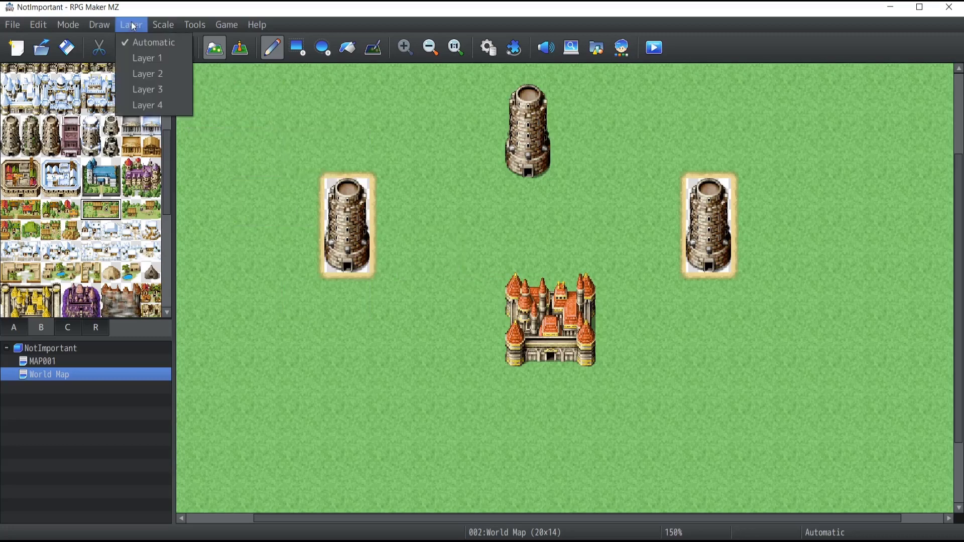
pyautogui.click(149, 107)
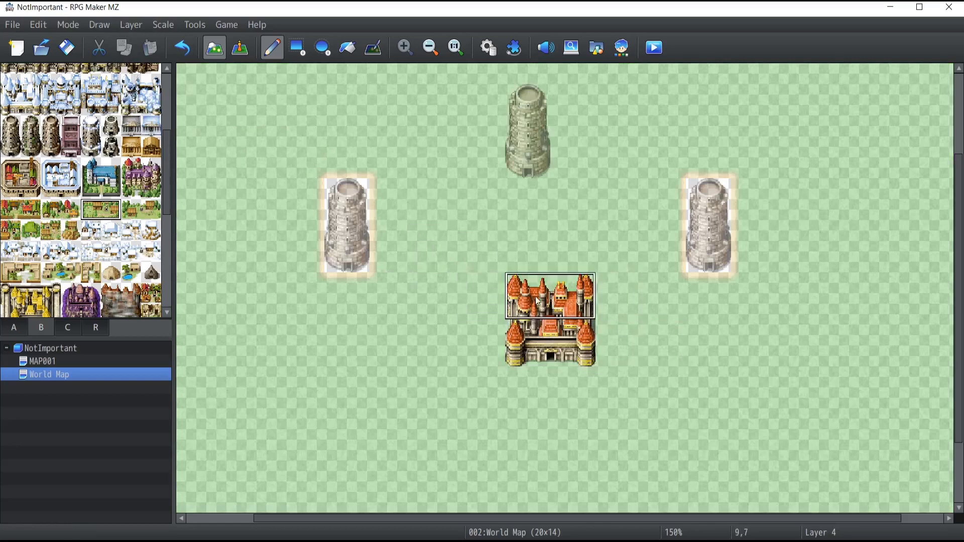
# Paint village tiles left of the castle on Layer 3, then over its upper-left corner in Automatic mode
pyautogui.click(132, 26)
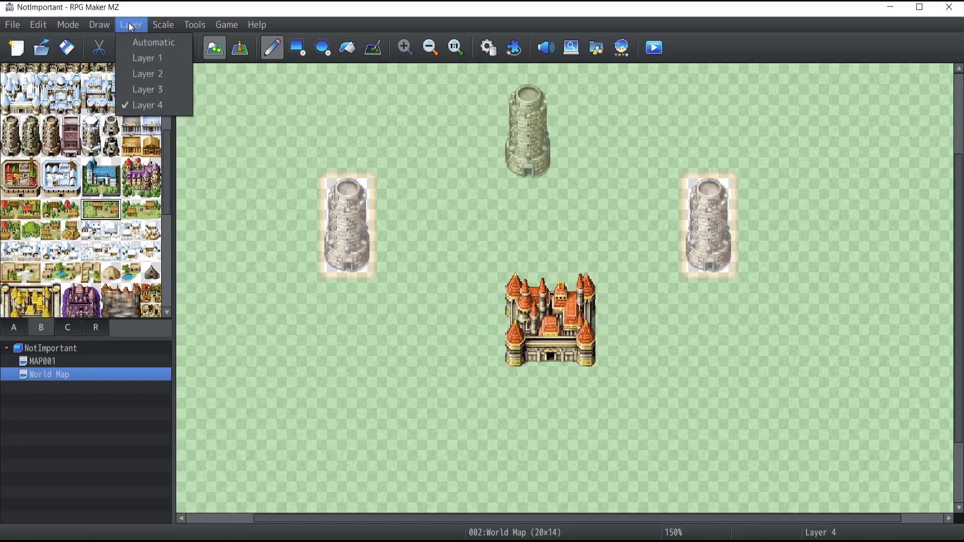
pyautogui.click(151, 96)
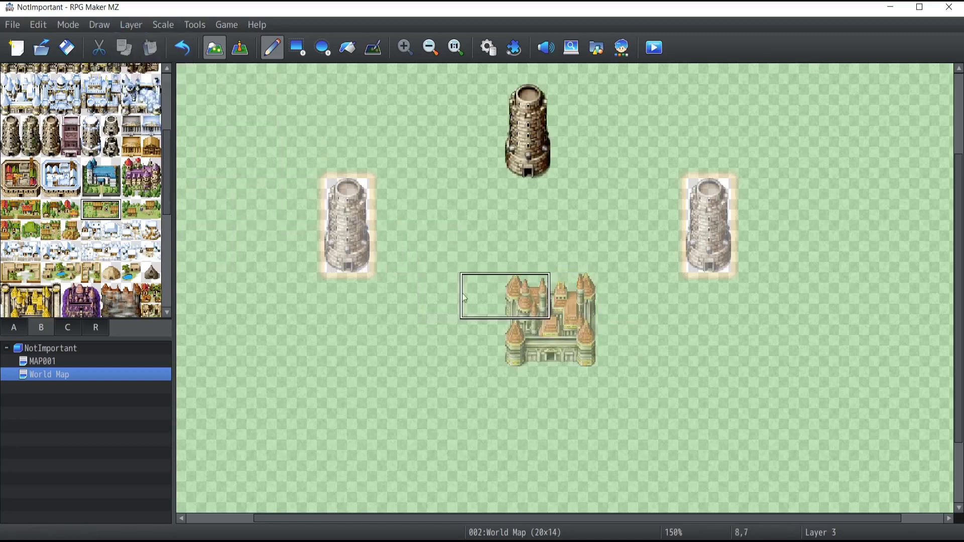
pyautogui.click(485, 297)
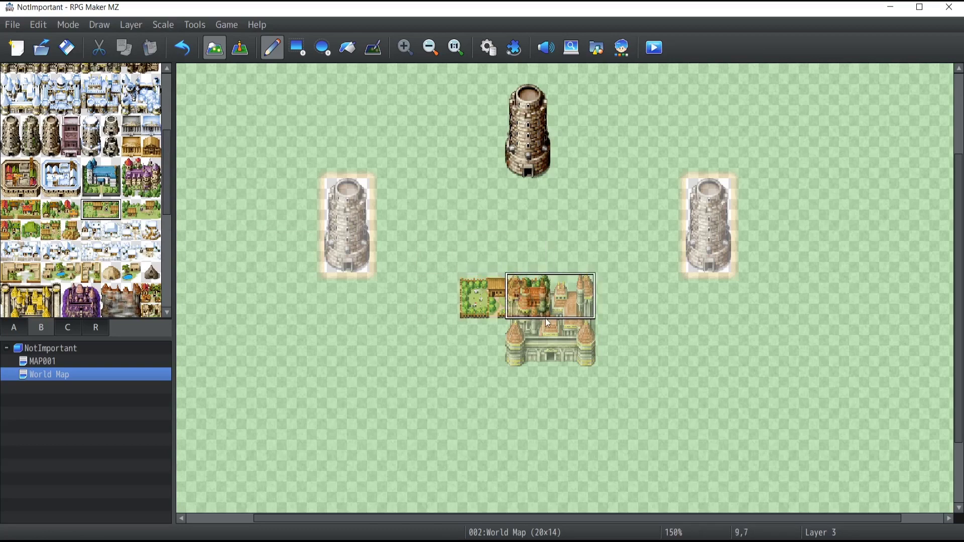
pyautogui.click(131, 25)
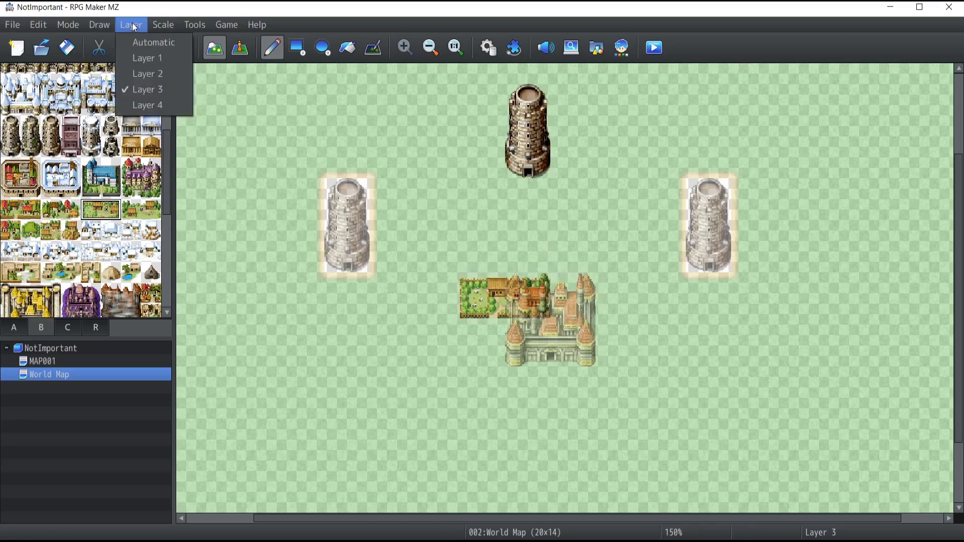
pyautogui.click(148, 43)
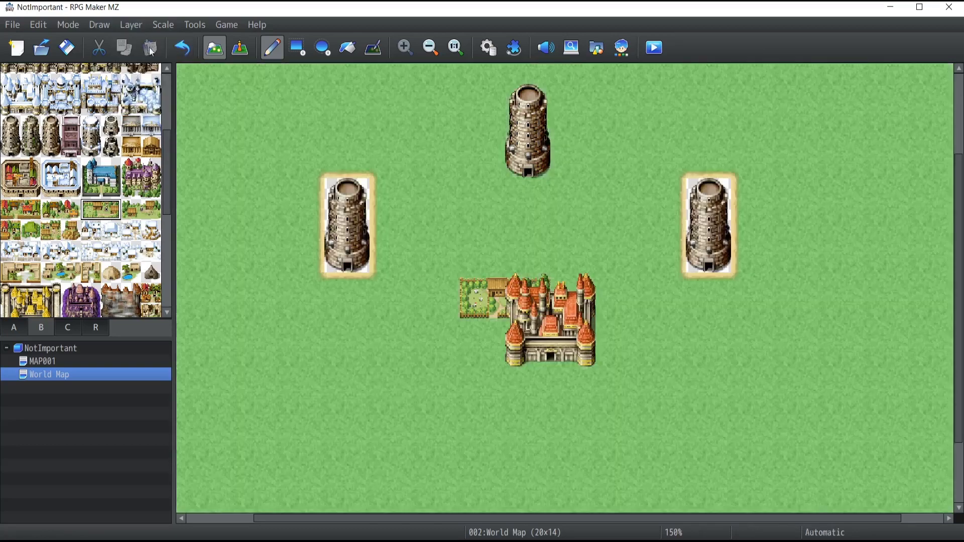
pyautogui.click(471, 286)
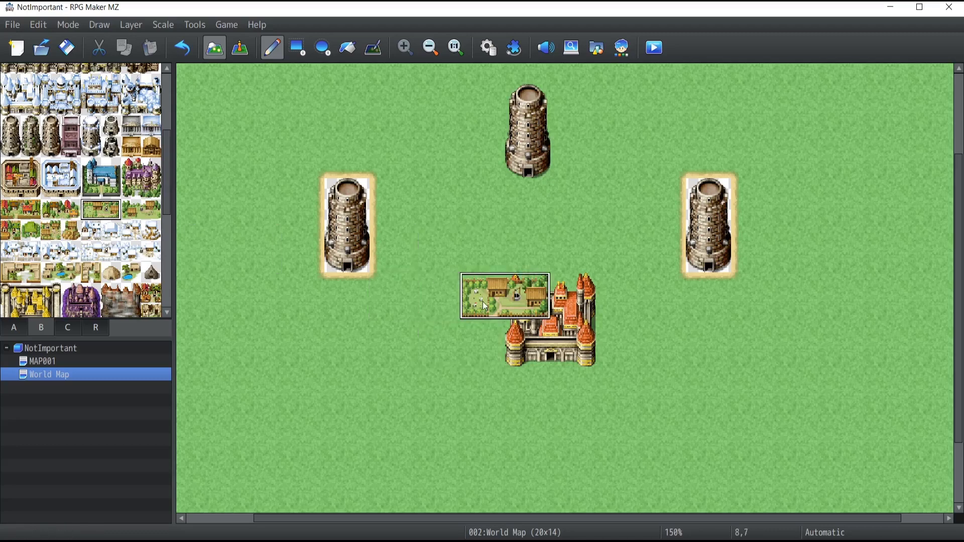
# Reselect the 2x2 Castle B block and repaint it at cell 9,7 to restore its shape
pyautogui.scroll(4, 65, 220)
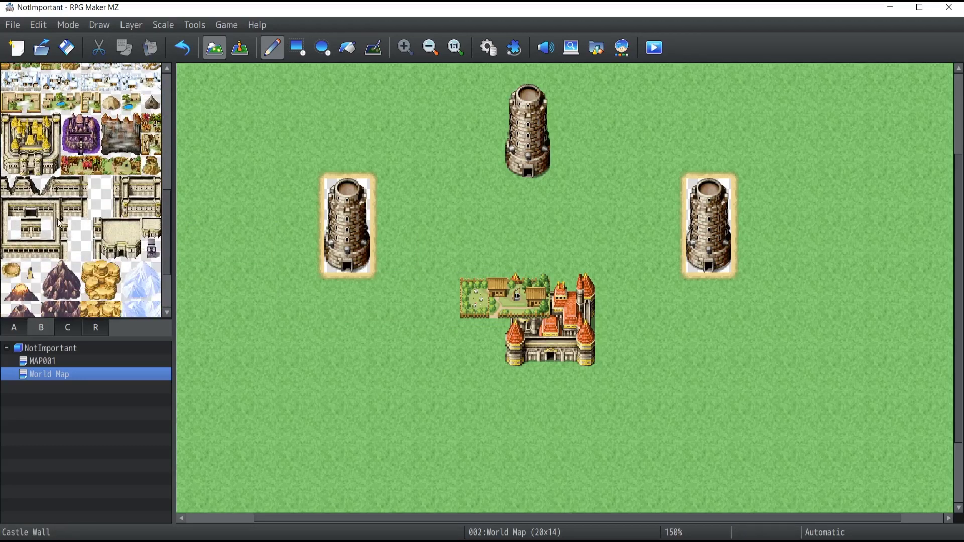
pyautogui.scroll(5, 65, 219)
pyautogui.moveTo(52, 145); pyautogui.dragTo(70, 166)
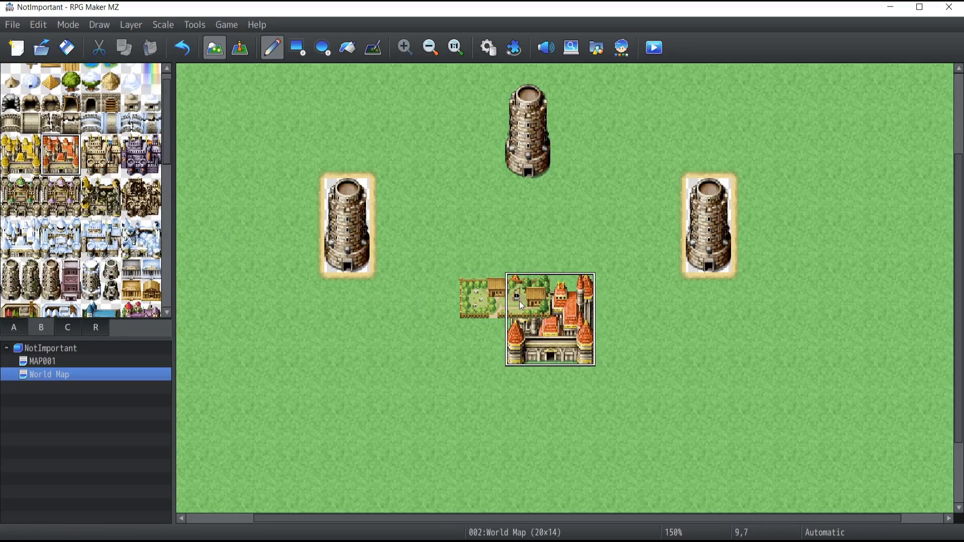
pyautogui.click(525, 316)
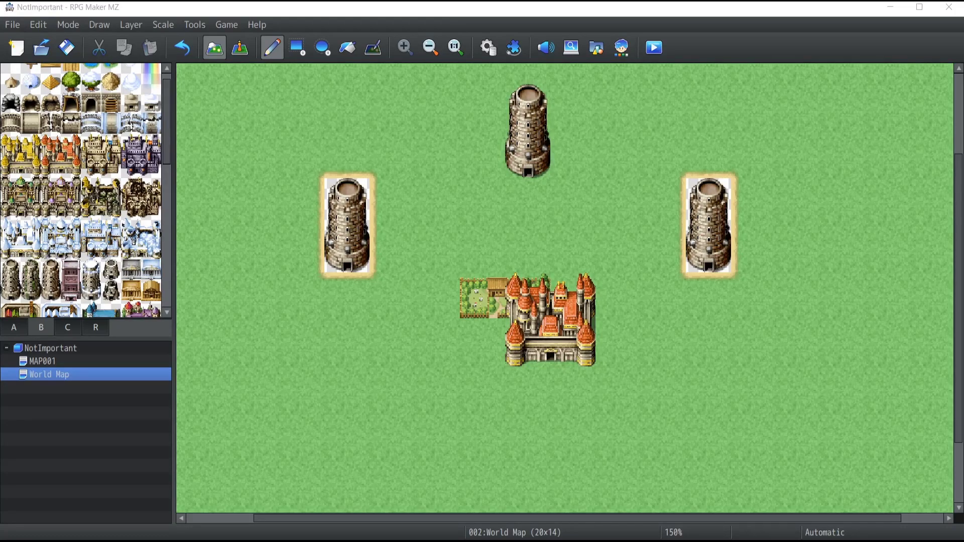
pyautogui.press('KP_Subtract')
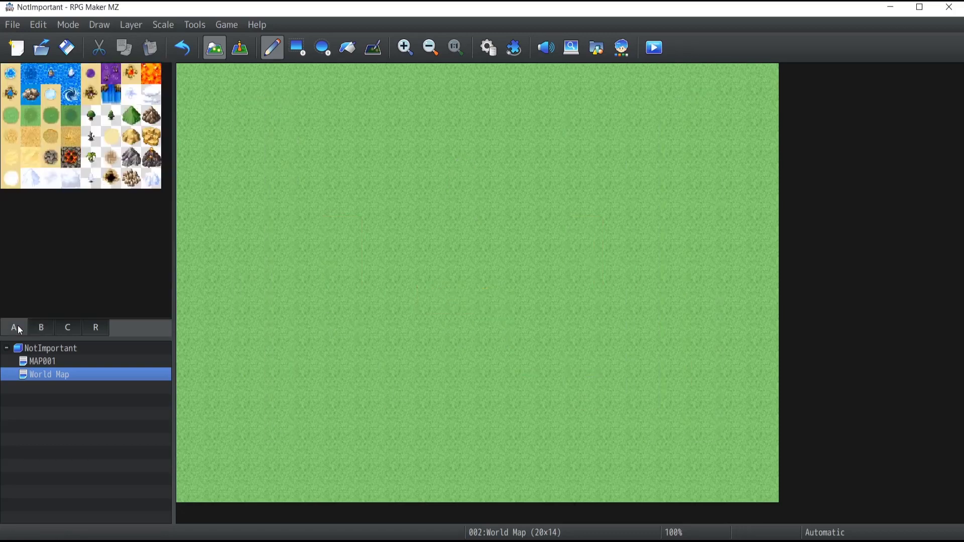
# Draw the river shoreline and flood-fill the left area with water
pyautogui.moveTo(276, 65)
pyautogui.mouseDown()
pyautogui.moveTo(409, 215)
pyautogui.moveTo(226, 484)
pyautogui.mouseUp()
pyautogui.click(348, 47)
pyautogui.click(216, 241)
# Paint mountain ranges along the bottom row, top row and a double column down the right edge
pyautogui.click(41, 327)
pyautogui.scroll(-5, 81, 200)
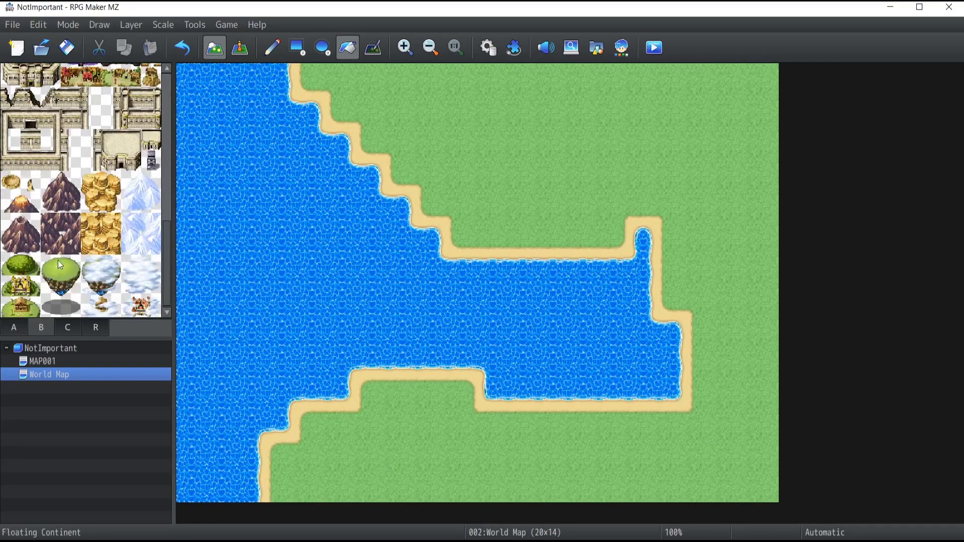
pyautogui.moveTo(51, 181); pyautogui.dragTo(70, 203)
pyautogui.click(272, 47)
pyautogui.moveTo(298, 471); pyautogui.dragTo(748, 471)
pyautogui.hotkey('ctrl', 'z')
pyautogui.hotkey('ctrl', 'z')
pyautogui.moveTo(748, 95)
pyautogui.mouseDown()
pyautogui.moveTo(727, 383)
pyautogui.moveTo(294, 460)
pyautogui.mouseUp()
pyautogui.moveTo(691, 95); pyautogui.dragTo(327, 95)
pyautogui.moveTo(303, 508); pyautogui.dragTo(763, 490)
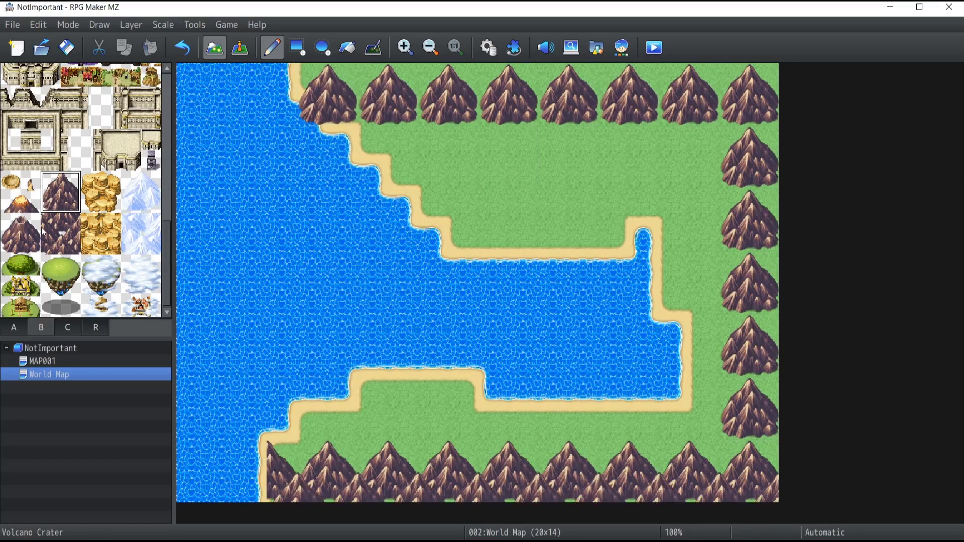
pyautogui.moveTo(719, 100)
pyautogui.mouseDown()
pyautogui.moveTo(740, 152)
pyautogui.moveTo(715, 359)
pyautogui.moveTo(718, 467)
pyautogui.mouseUp()
# Reshape the lake's right end into a pool and place a bridge across its narrow neck
pyautogui.rightClick(670, 270)
pyautogui.moveTo(670, 269)
pyautogui.mouseDown()
pyautogui.moveTo(593, 326)
pyautogui.moveTo(650, 274)
pyautogui.moveTo(661, 369)
pyautogui.moveTo(599, 378)
pyautogui.moveTo(461, 356)
pyautogui.mouseUp()
pyautogui.scroll(5, 106, 145)
pyautogui.click(613, 299)
pyautogui.scroll(-5, 80, 191)
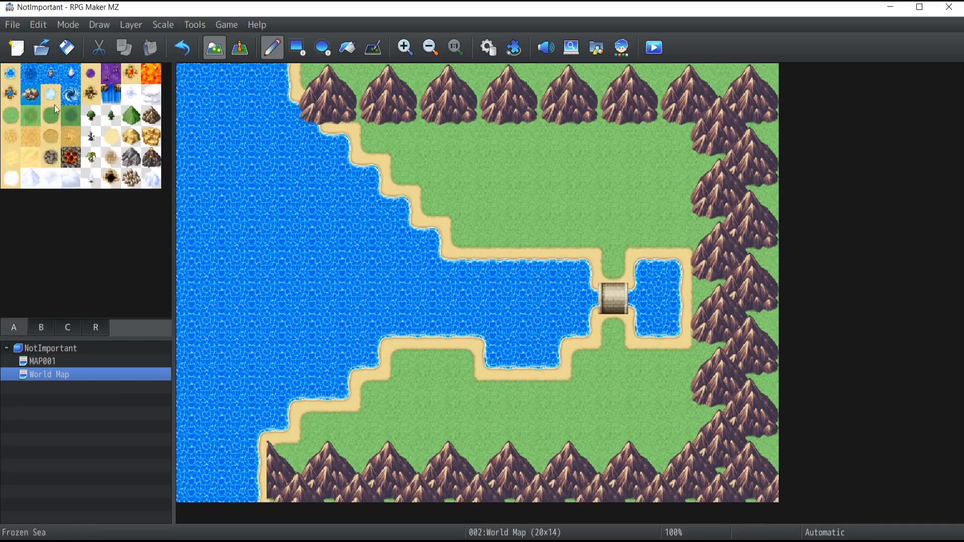
# Fill the top mountain row and place a small hill on the grass north of the lake
pyautogui.click(60, 202)
pyautogui.moveTo(347, 79); pyautogui.dragTo(763, 79)
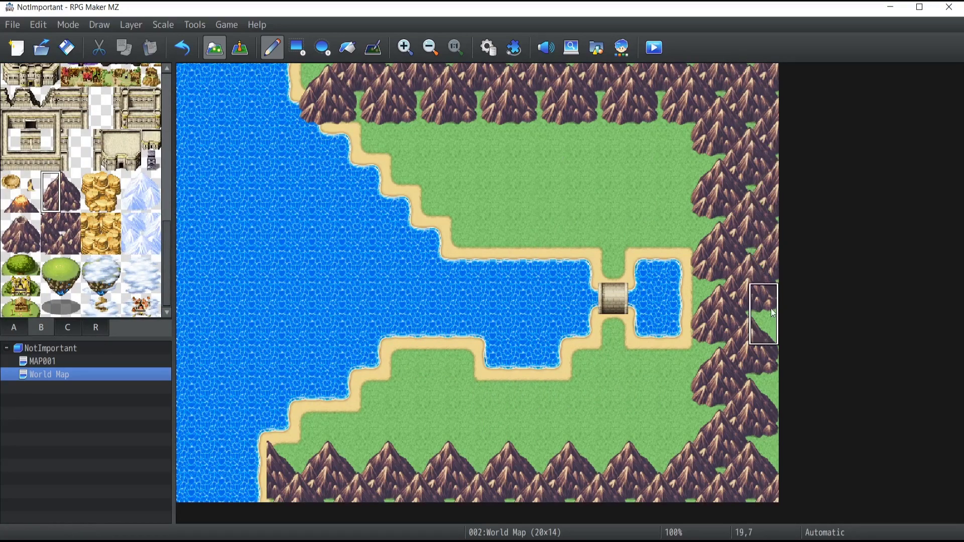
pyautogui.click(523, 204)
pyautogui.click(13, 328)
pyautogui.click(150, 115)
pyautogui.click(522, 203)
# Reopen the World Map and place a stone tower on the grass peninsula
pyautogui.click(50, 348)
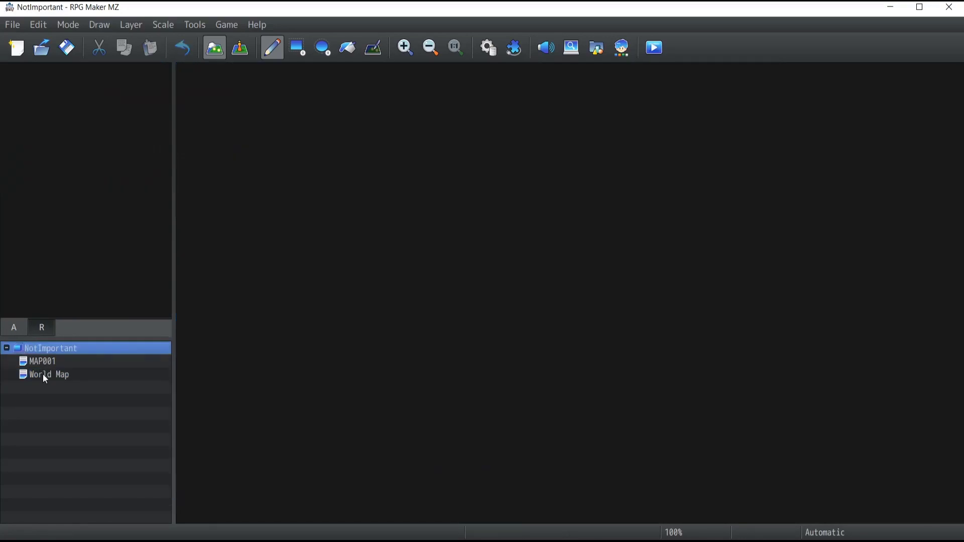
pyautogui.click(43, 374)
pyautogui.click(41, 327)
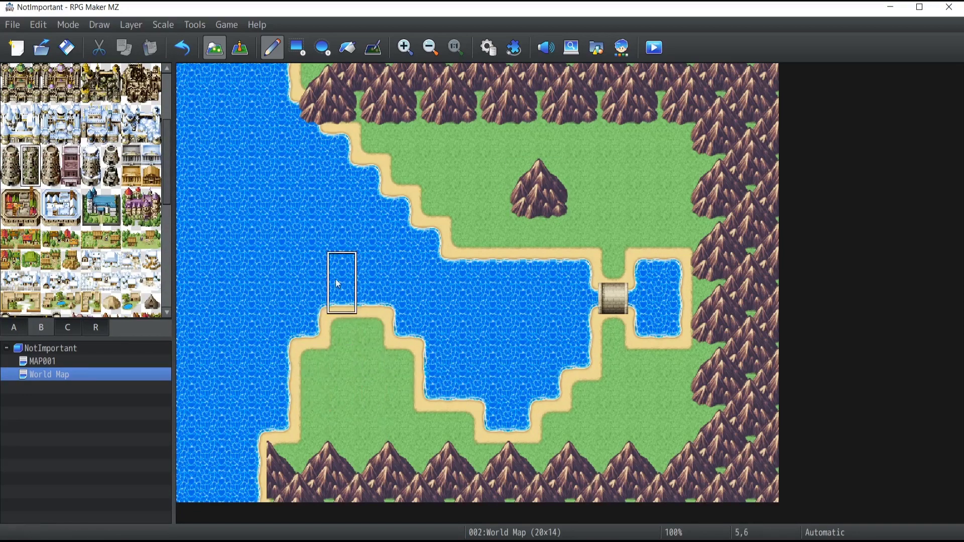
pyautogui.click(372, 299)
# Add two trees beside the tower and draw a sand road from it around the lake
pyautogui.rightClick(323, 303)
pyautogui.click(312, 361)
pyautogui.click(342, 329)
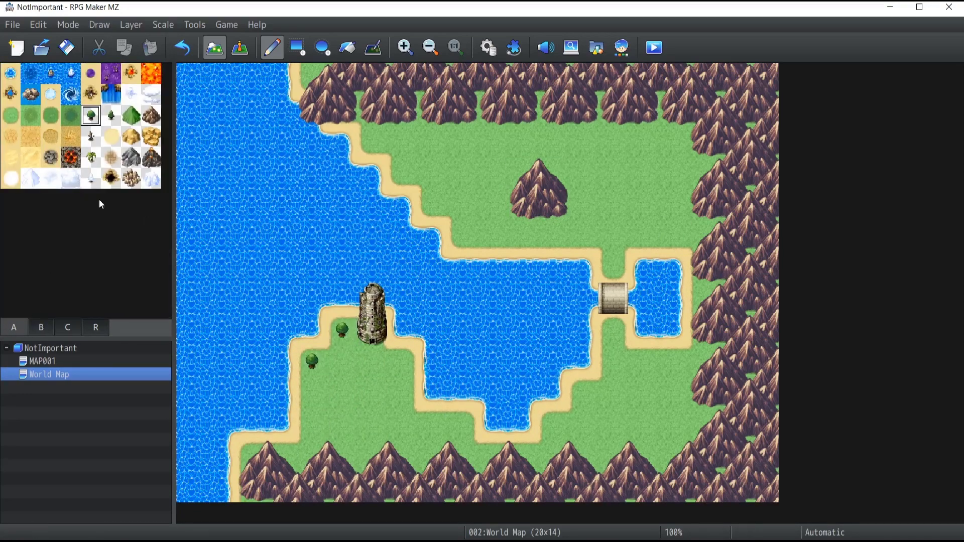
pyautogui.click(111, 136)
pyautogui.moveTo(372, 366)
pyautogui.mouseDown()
pyautogui.moveTo(506, 452)
pyautogui.moveTo(609, 454)
pyautogui.moveTo(613, 394)
pyautogui.moveTo(642, 424)
pyautogui.moveTo(612, 206)
pyautogui.mouseUp()
# Stamp a village right of the road and a castle northeast of the road's end
pyautogui.click(42, 328)
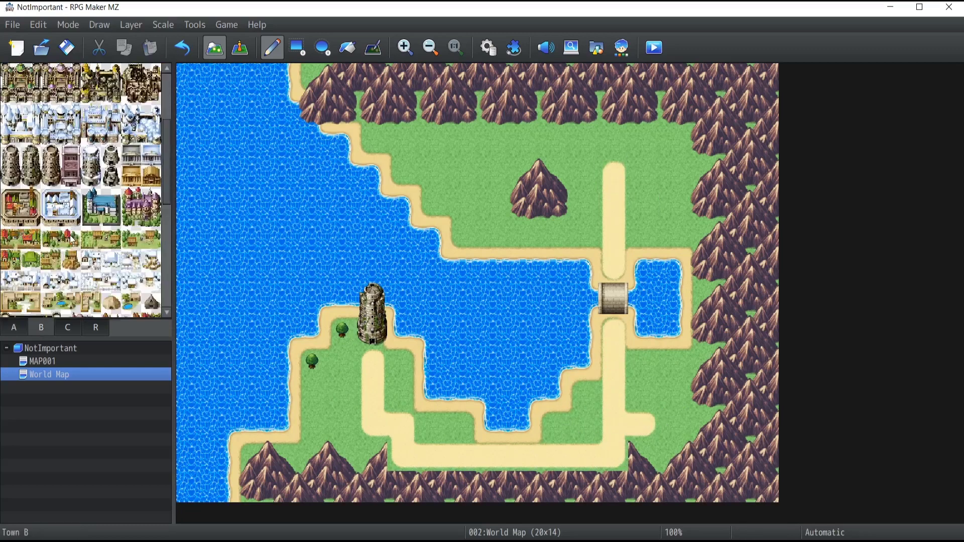
pyautogui.click(20, 211)
pyautogui.moveTo(642, 362); pyautogui.dragTo(643, 391)
pyautogui.scroll(-2, 80, 201)
pyautogui.click(30, 211)
pyautogui.click(643, 142)
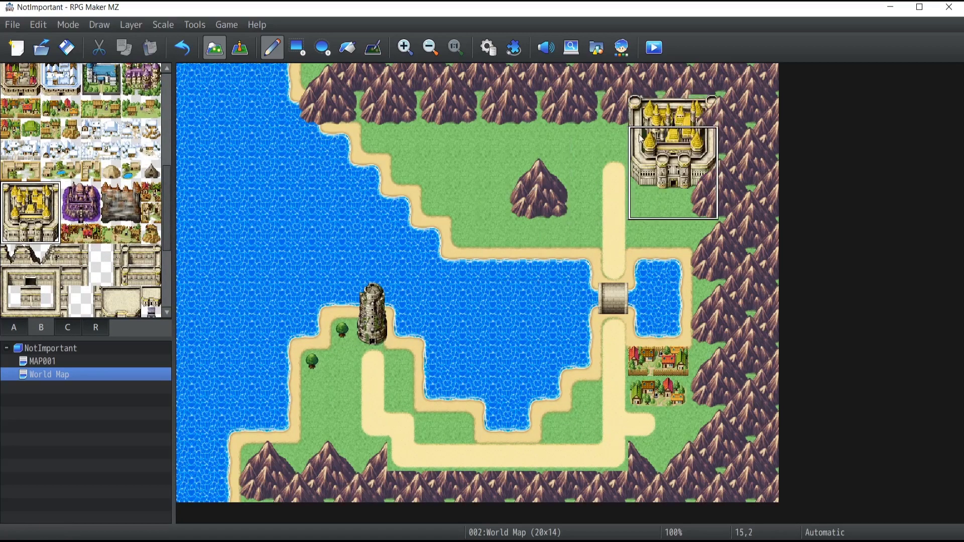
# Widen the top of the sand road and extend it left and up beside the castle
pyautogui.rightClick(613, 221)
pyautogui.moveTo(643, 229)
pyautogui.mouseDown()
pyautogui.moveTo(586, 173)
pyautogui.moveTo(526, 167)
pyautogui.moveTo(586, 138)
pyautogui.mouseUp()
pyautogui.rightClick(342, 329)
pyautogui.moveTo(375, 133)
pyautogui.mouseDown()
pyautogui.moveTo(372, 140)
pyautogui.moveTo(493, 208)
pyautogui.moveTo(582, 237)
pyautogui.mouseUp()
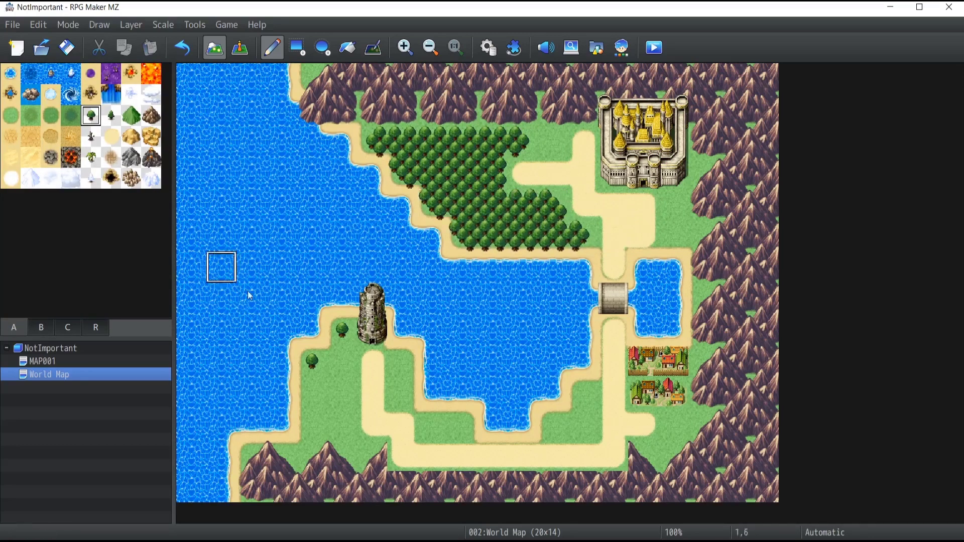
# Paint forest toward the lake and over the small mountain, plus tree clumps along the roads
pyautogui.moveTo(674, 237); pyautogui.dragTo(673, 206)
pyautogui.click(674, 425)
pyautogui.click(583, 393)
pyautogui.click(312, 425)
pyautogui.click(111, 116)
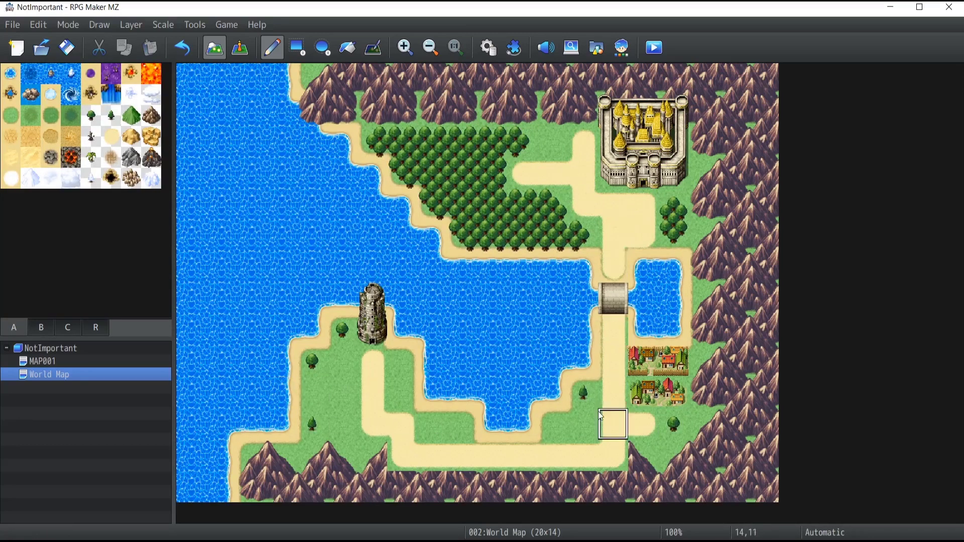
# Add Shadow Pen shading right of the bridge and down the castle's right side
pyautogui.click(373, 47)
pyautogui.moveTo(636, 290); pyautogui.dragTo(636, 308)
pyautogui.moveTo(696, 183); pyautogui.dragTo(695, 119)
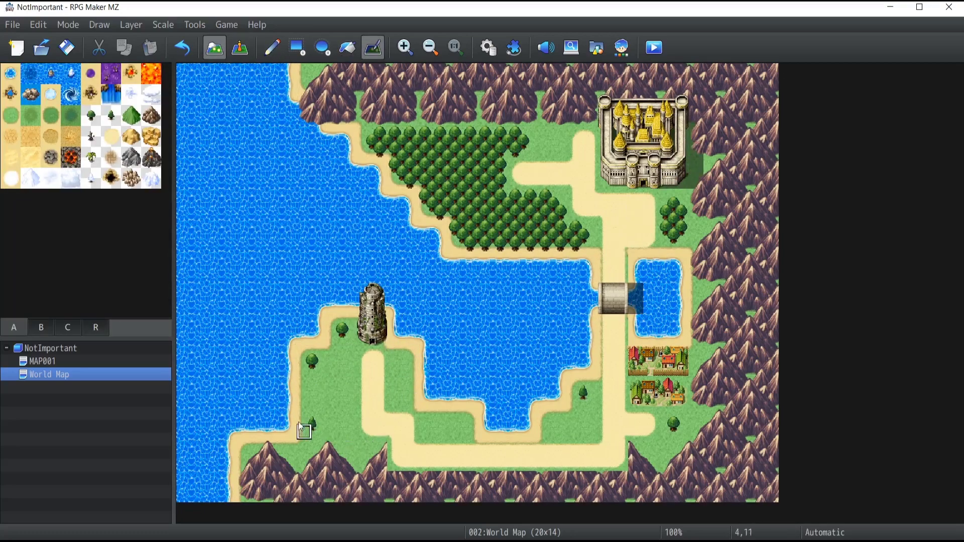
pyautogui.click(272, 48)
# Place a cave entrance to the left of the castle
pyautogui.click(41, 327)
pyautogui.scroll(5, 65, 141)
pyautogui.click(31, 115)
pyautogui.click(583, 108)
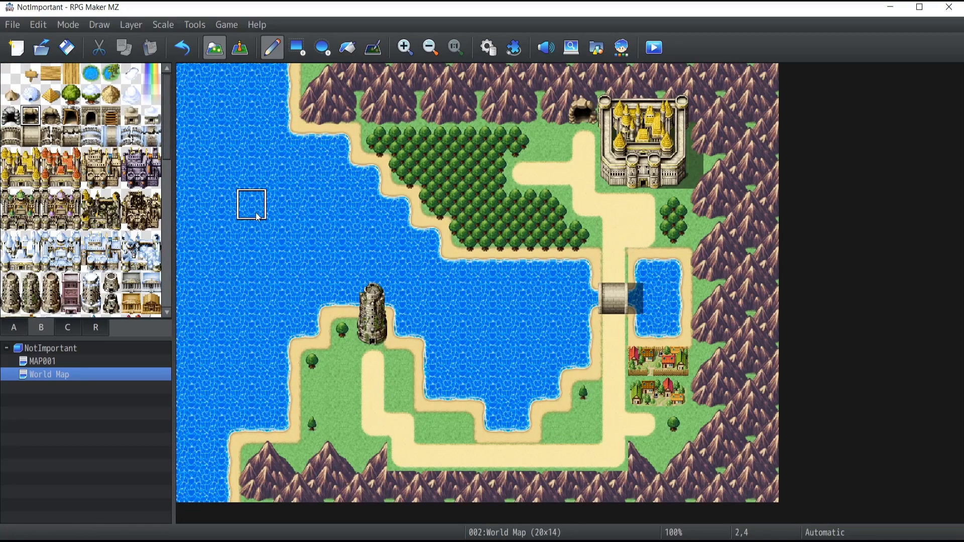
pyautogui.scroll(-5, 80, 191)
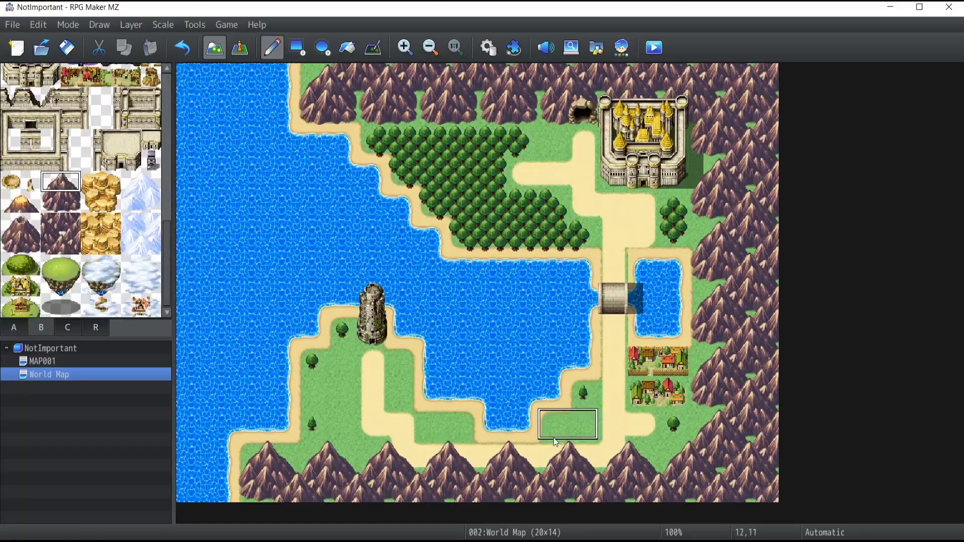
pyautogui.click(13, 328)
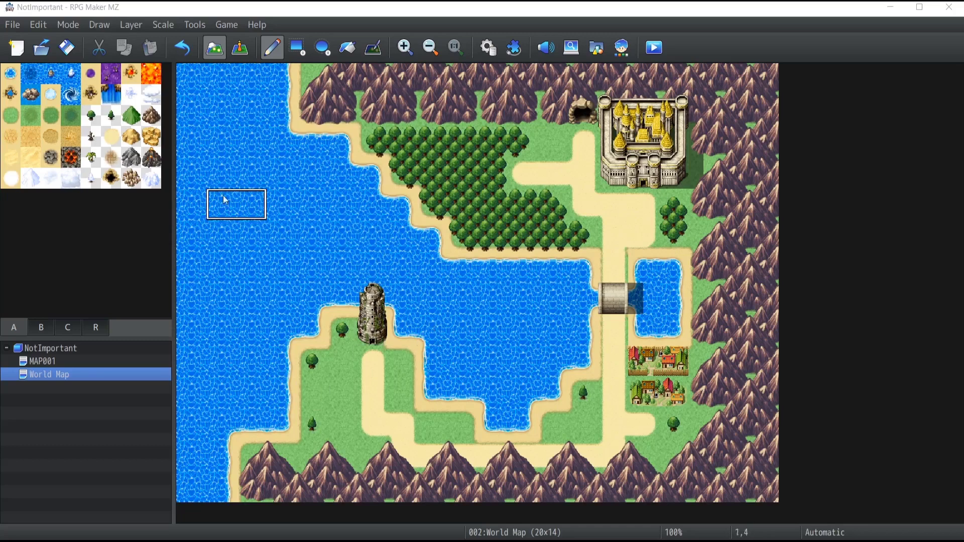
# Save the map, switch to event editing, and open event options on the tile below the castle
pyautogui.click(67, 50)
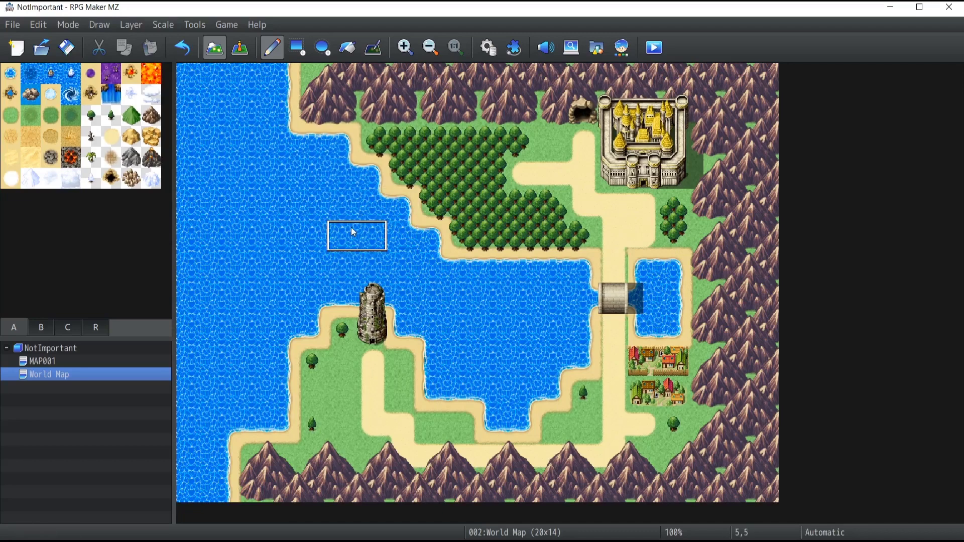
pyautogui.click(241, 49)
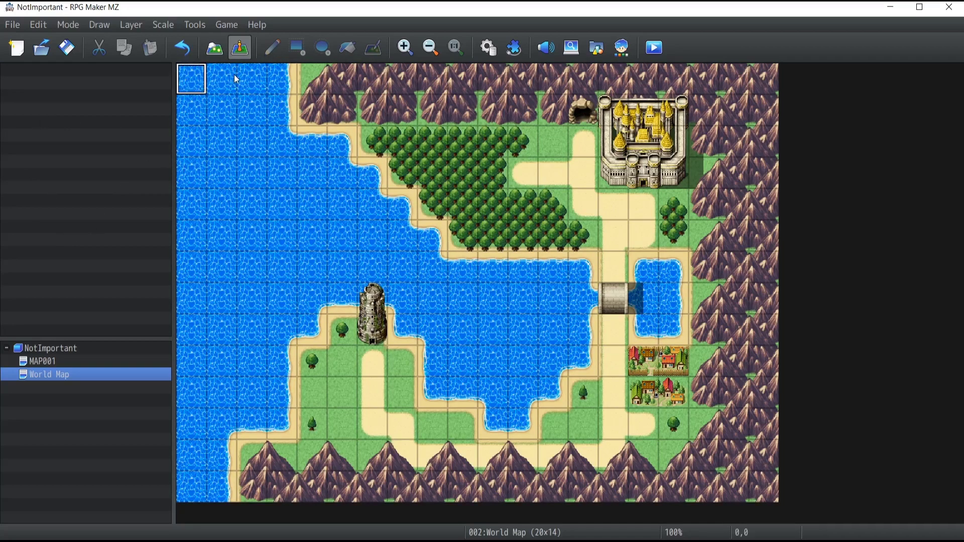
pyautogui.moveTo(237, 79); pyautogui.dragTo(402, 86)
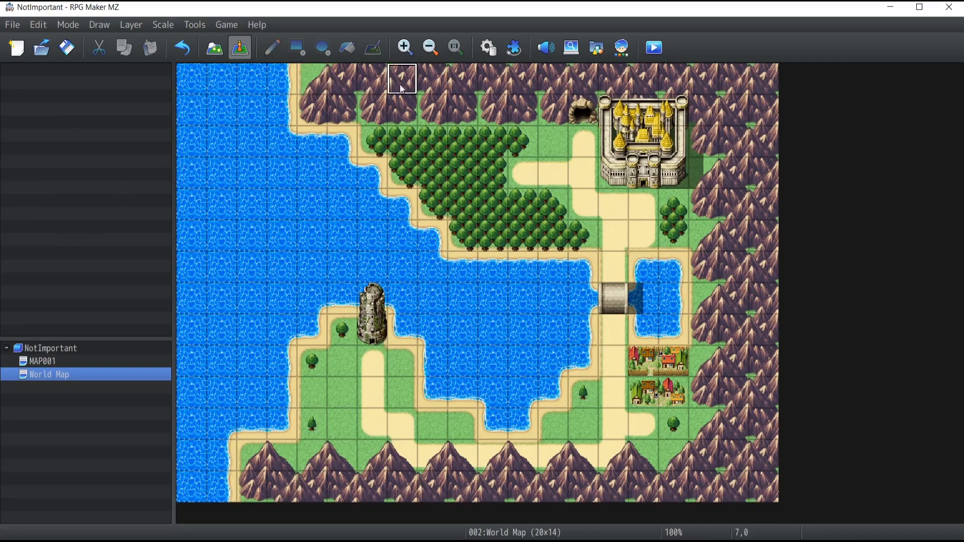
pyautogui.click(356, 270)
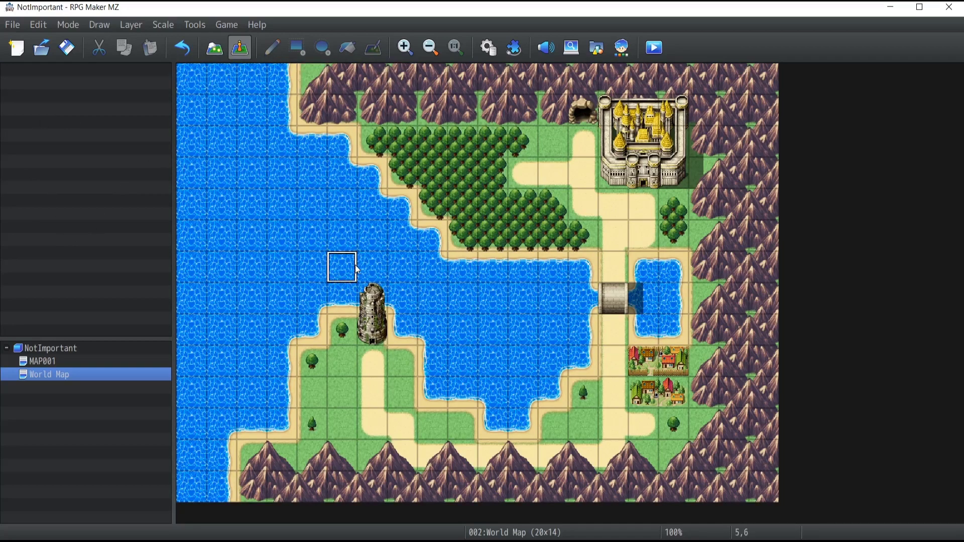
pyautogui.rightClick(610, 233)
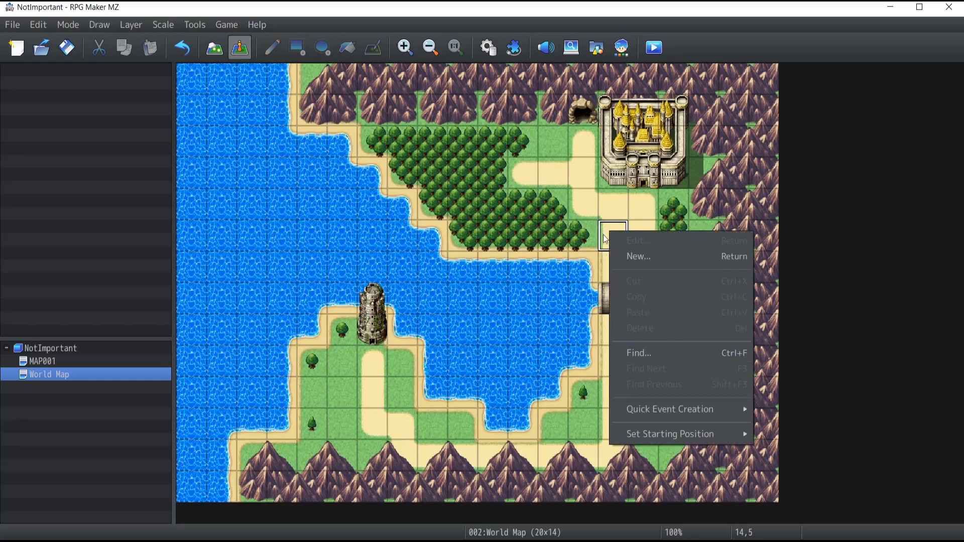
# Set the player's starting position on the road tile 14,5 below the castle, then save the project
pyautogui.moveTo(668, 435)
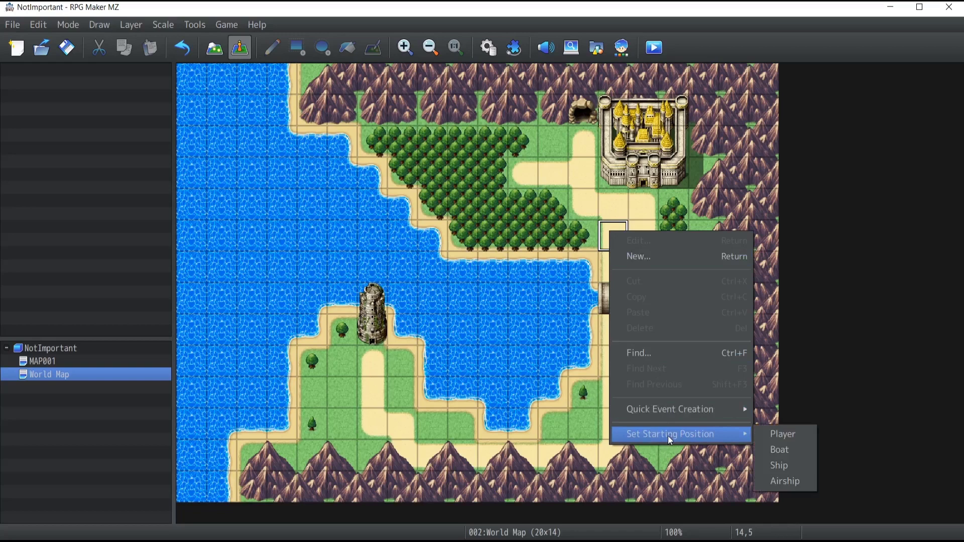
pyautogui.click(783, 437)
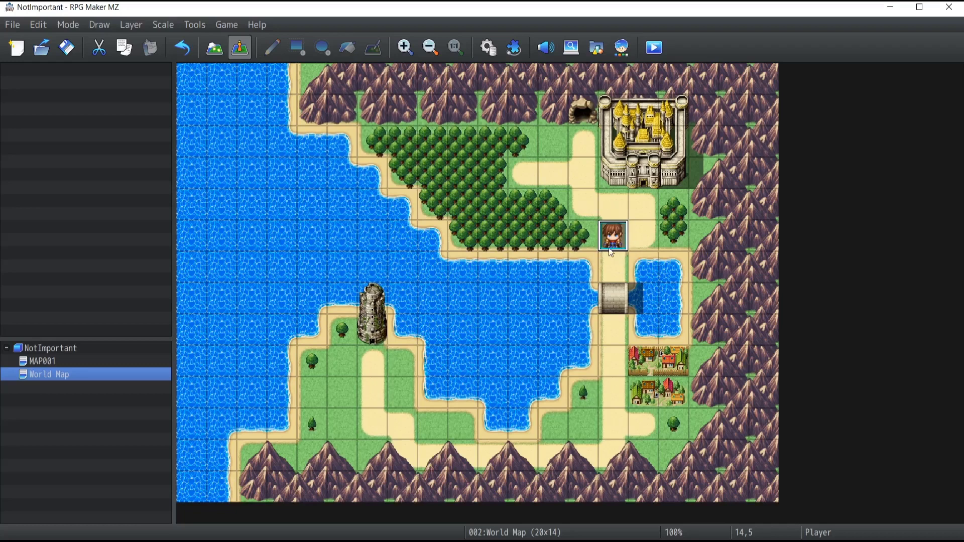
pyautogui.click(70, 54)
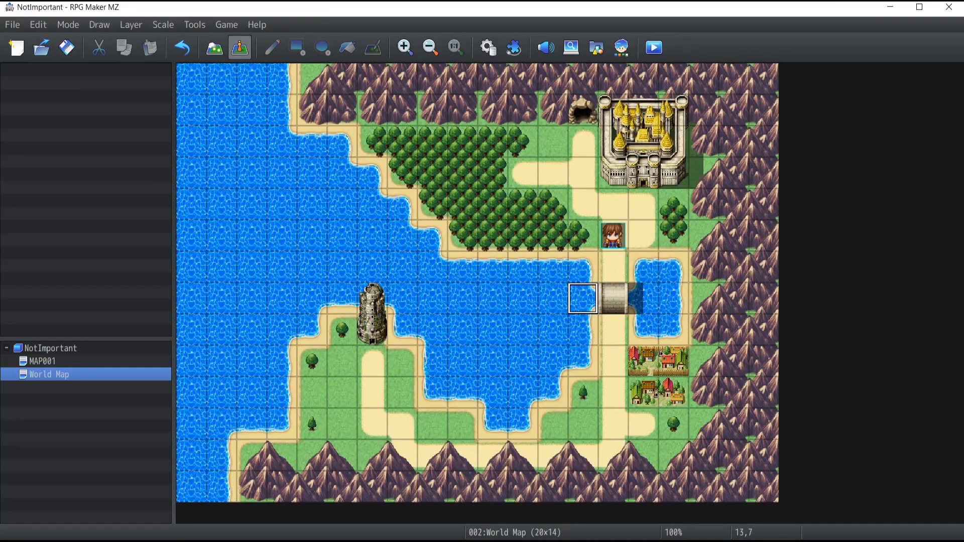
# Playtest and walk the party through the forest, past the castle, across the bridge to the tower
pyautogui.click(658, 51)
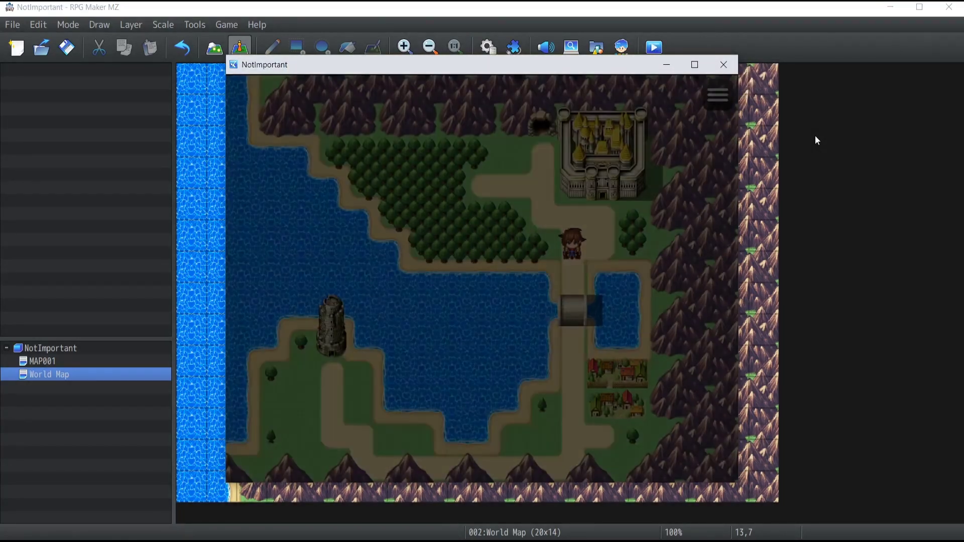
pyautogui.press('Left')
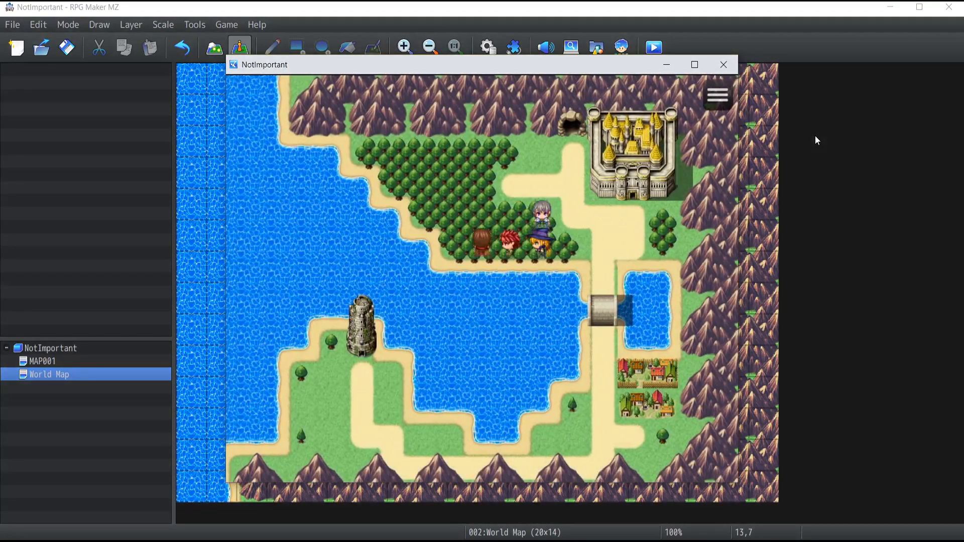
pyautogui.press('Up')
pyautogui.press('Down')
pyautogui.press('Right')
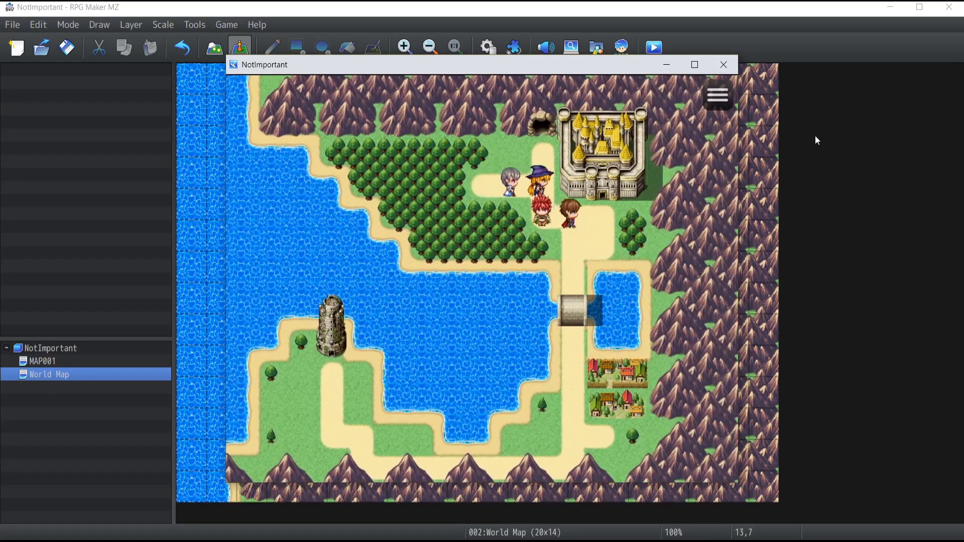
pyautogui.press('Down')
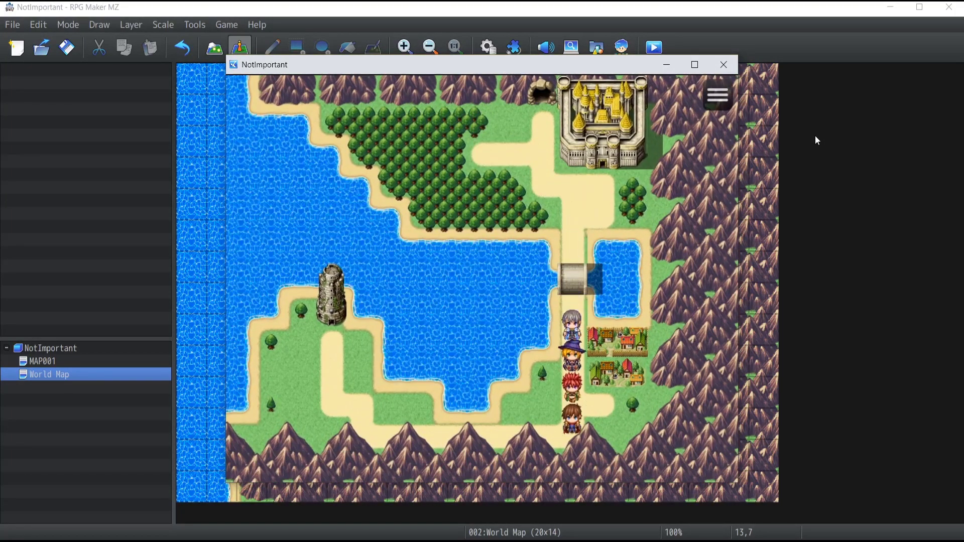
pyautogui.press('Left')
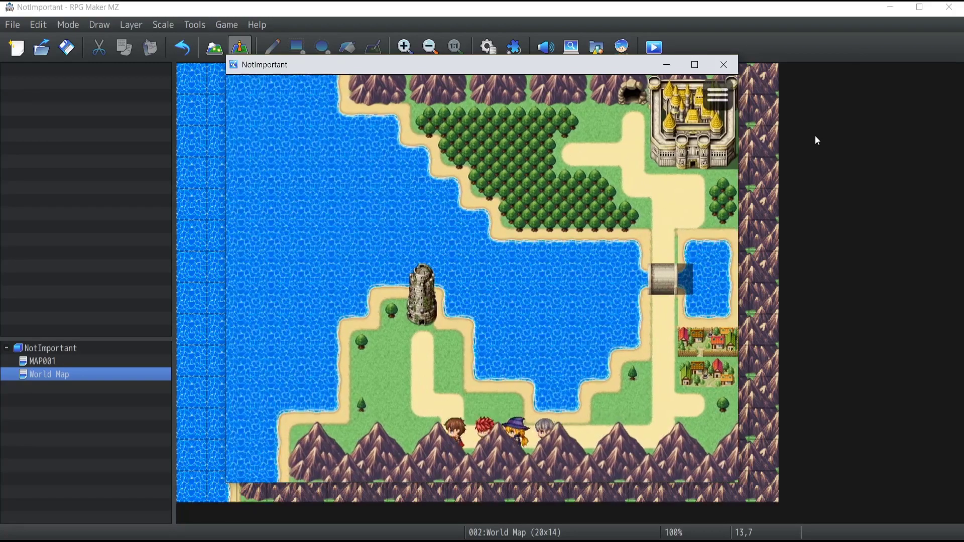
pyautogui.press('Up')
pyautogui.press('Right')
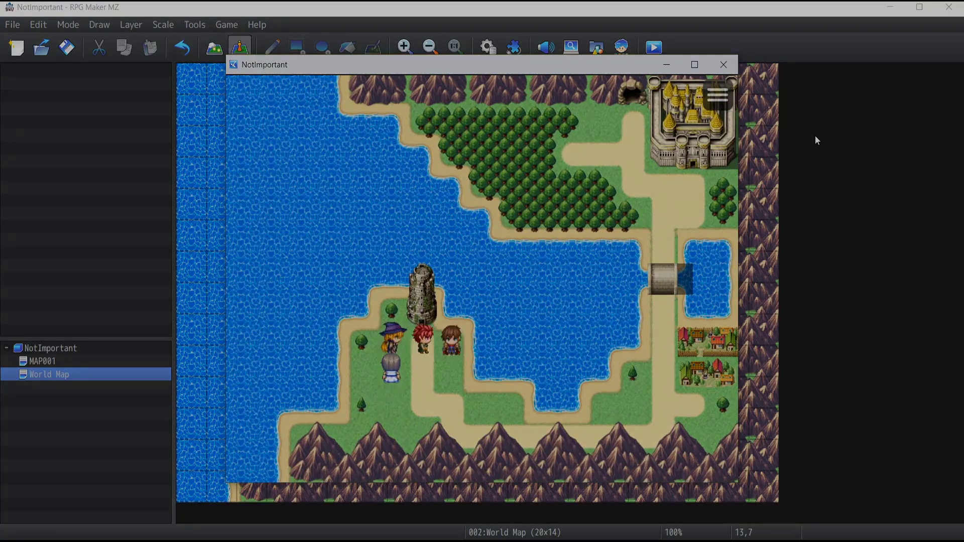